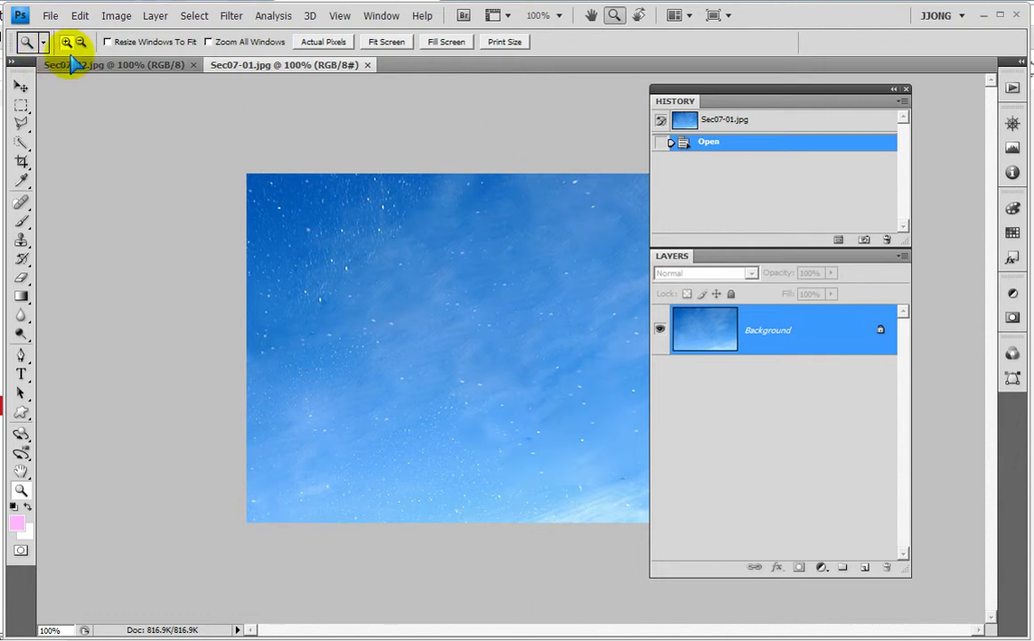
Bring up the Sec07-02.jpg snowboarder photo and open the Eraser tool's variant flyout
left_click(137, 70)
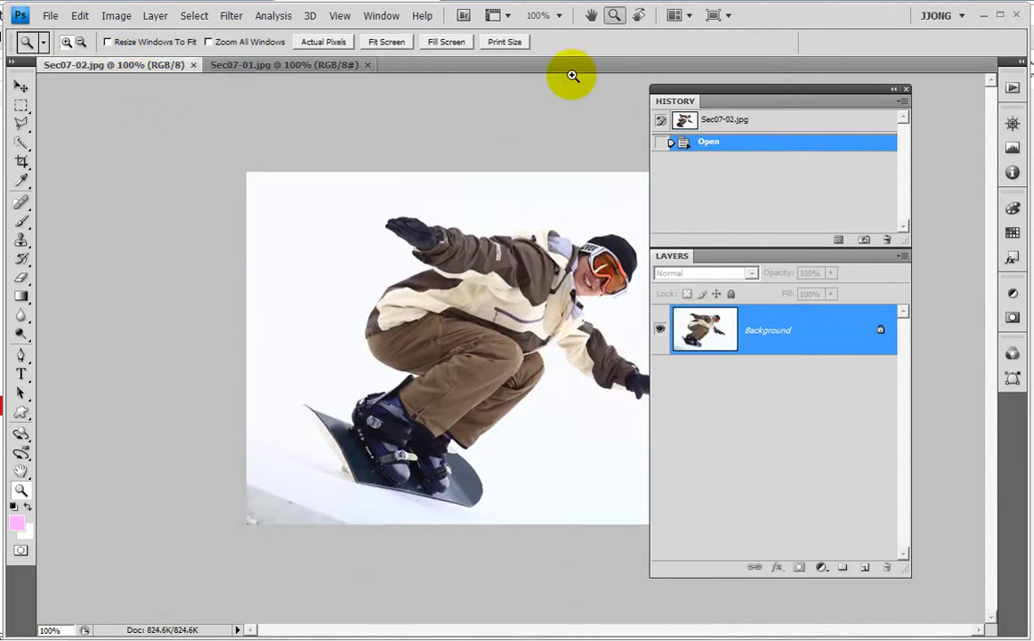
double_click(763, 92)
double_click(819, 116)
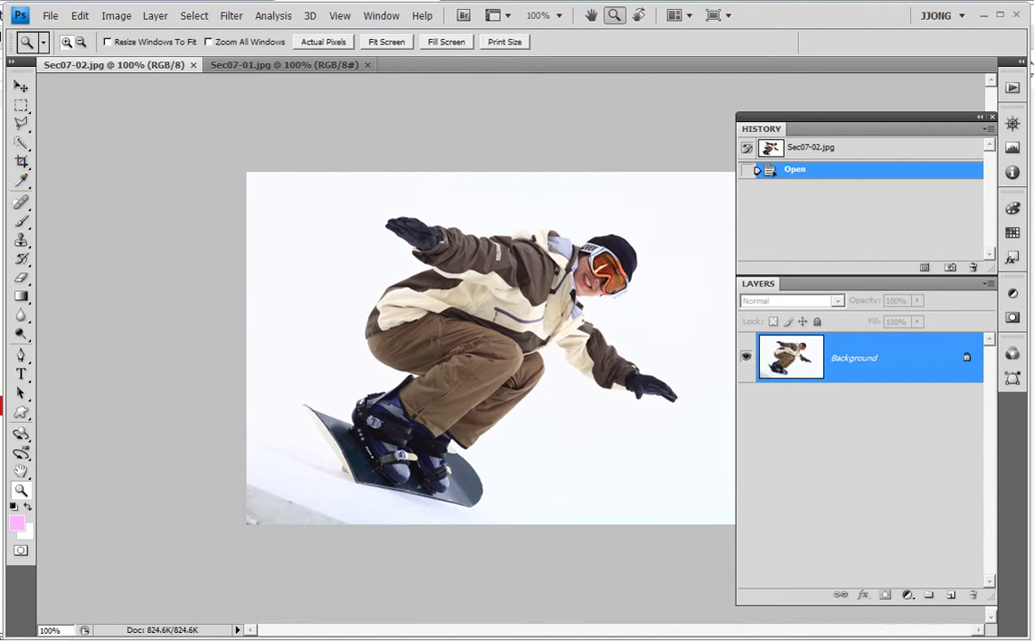
left_click_drag(17, 282, 78, 311)
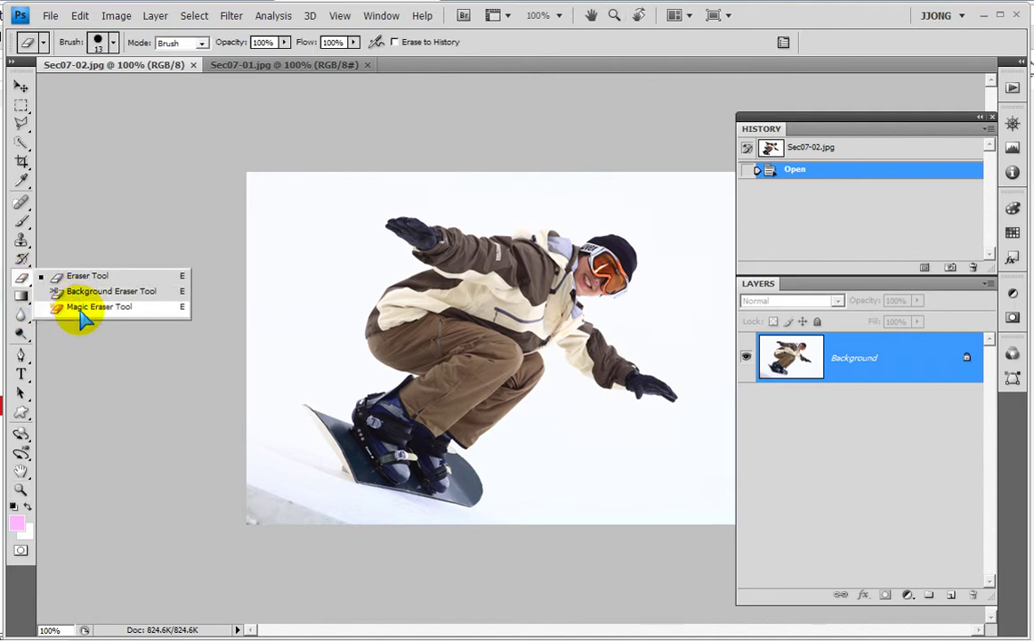
Erase the white background around the snowboarder with the Magic Eraser at tolerance 10
left_click(79, 311)
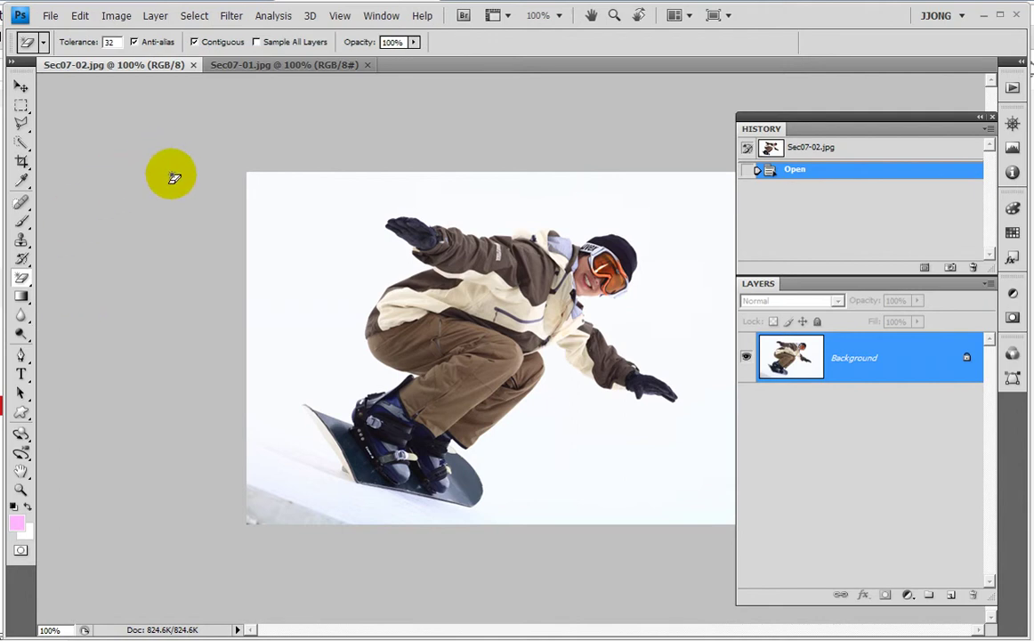
left_click(117, 42)
type("10")
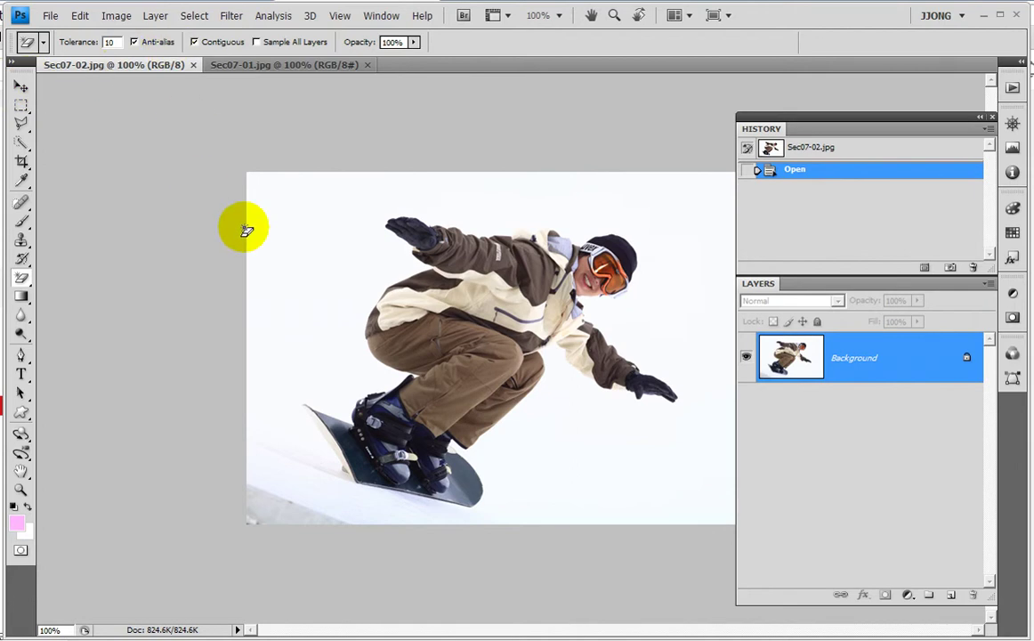
left_click(276, 221)
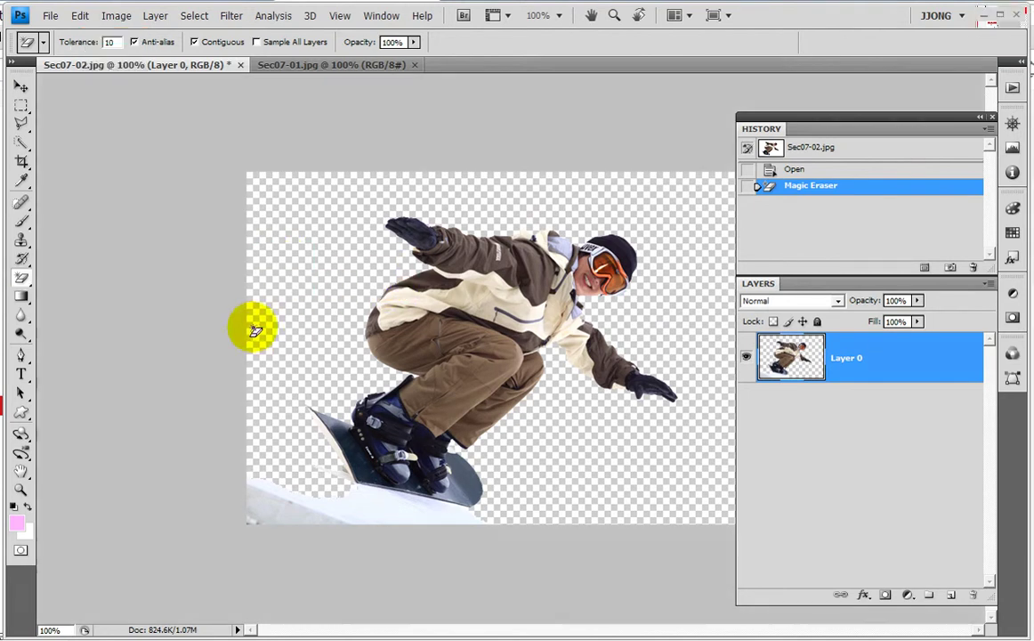
Zoom in beneath the board and Magic-Erase the five leftover snow patches
left_click(22, 489)
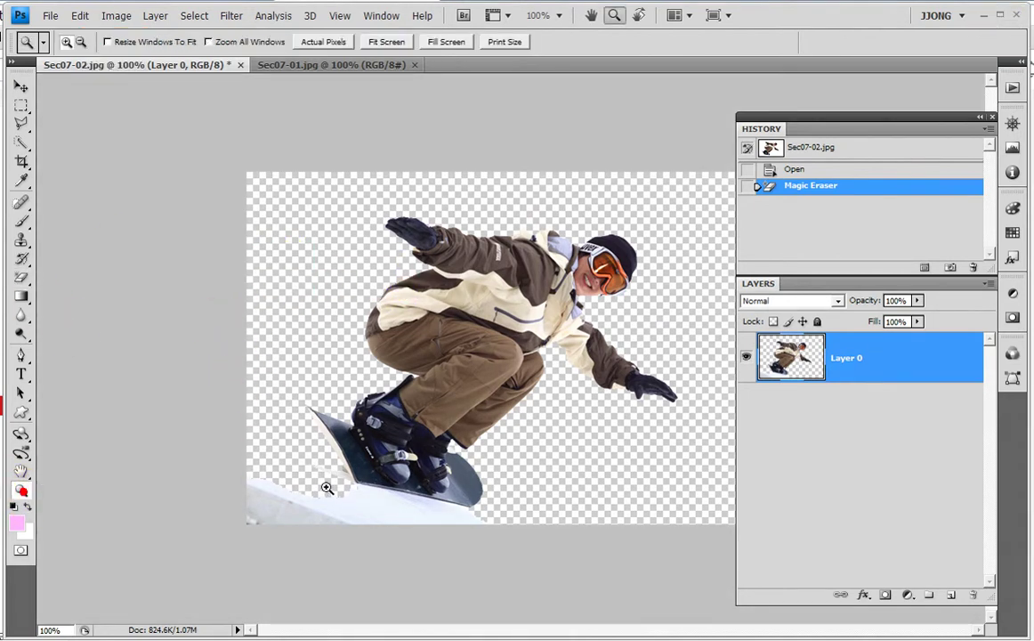
left_click_drag(236, 445, 420, 548)
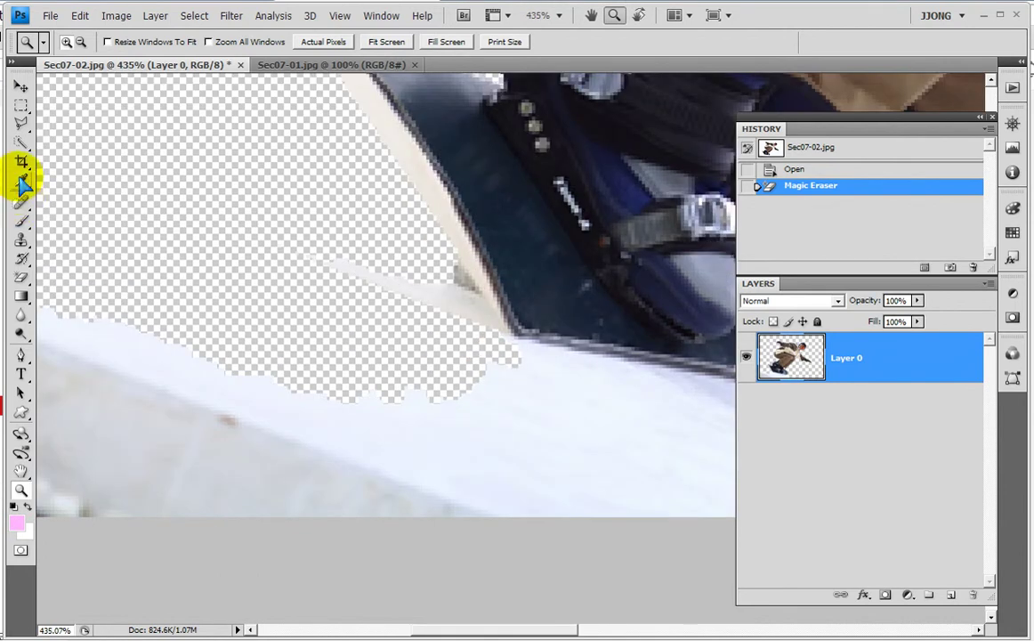
left_click(21, 277)
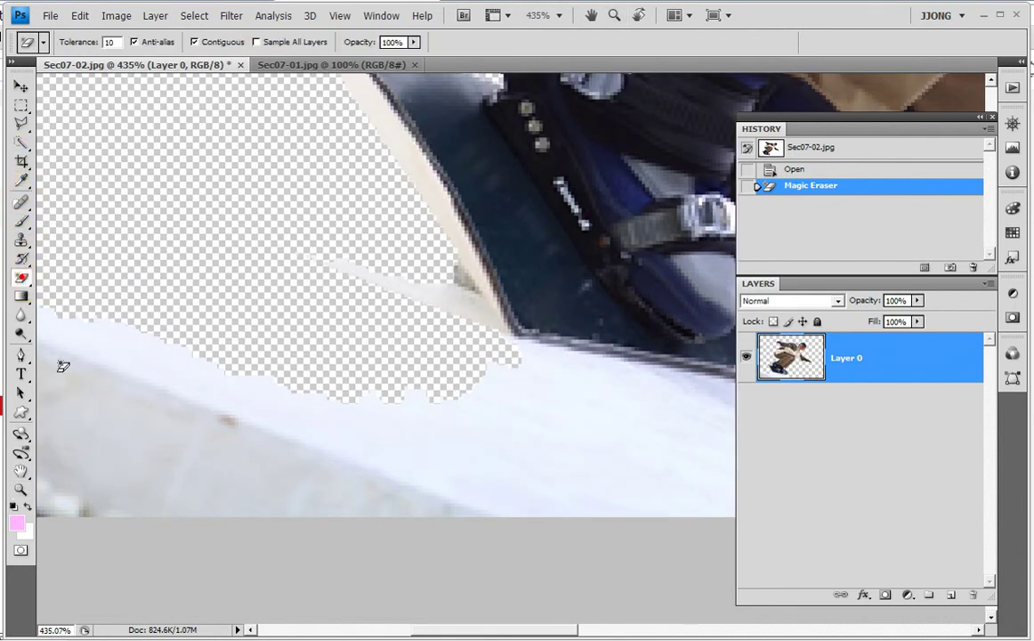
left_click(116, 445)
left_click(158, 380)
left_click(231, 416)
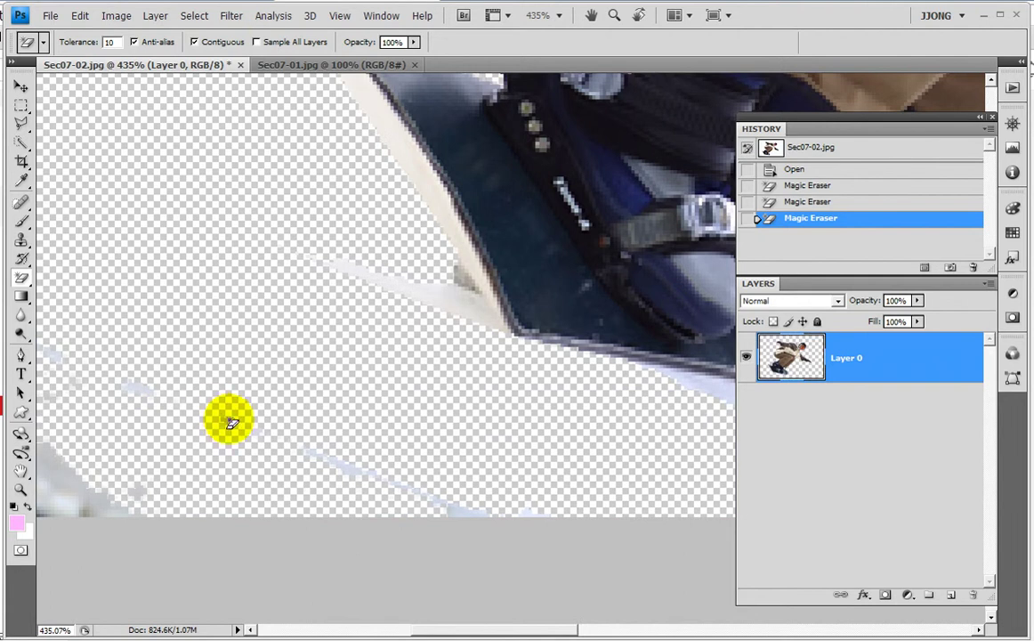
left_click(143, 394)
left_click(54, 466)
left_click(21, 122)
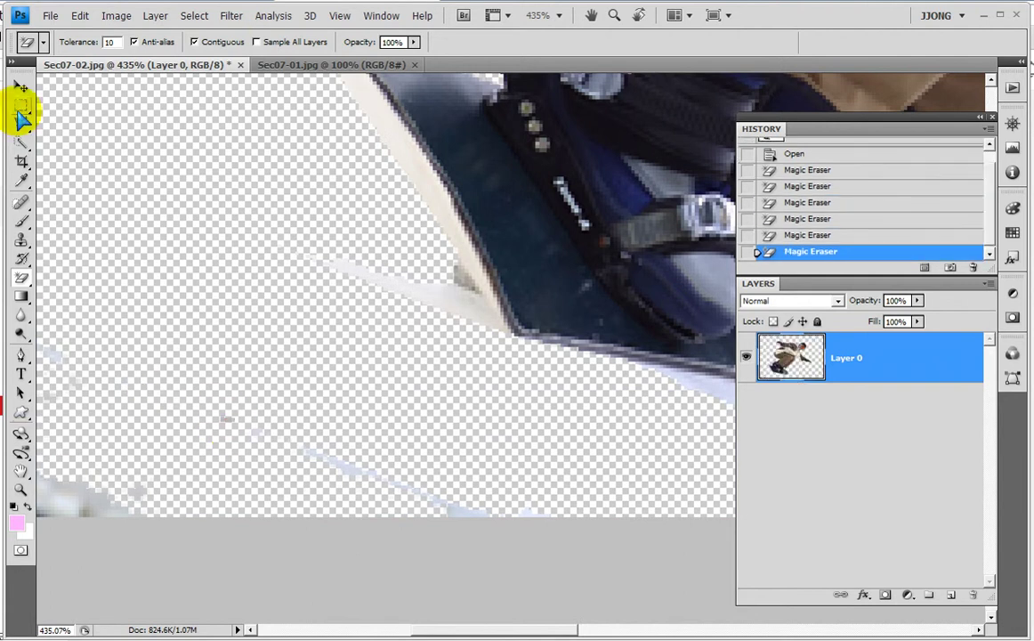
Lasso the remaining lower-left snow specks with the Polygonal Lasso, delete them, and deselect
left_click(194, 176)
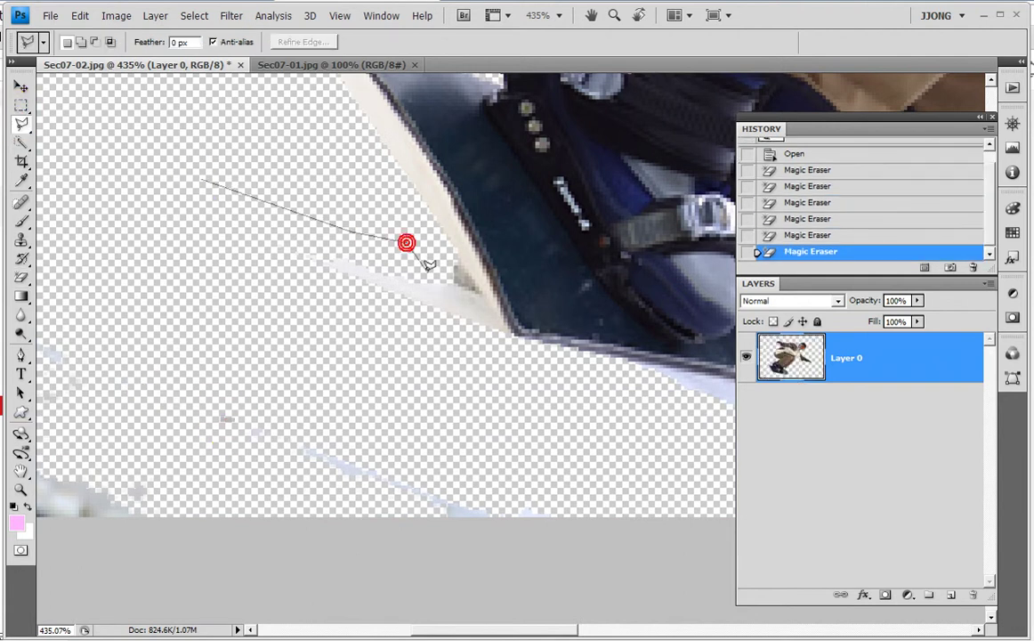
left_click(477, 292)
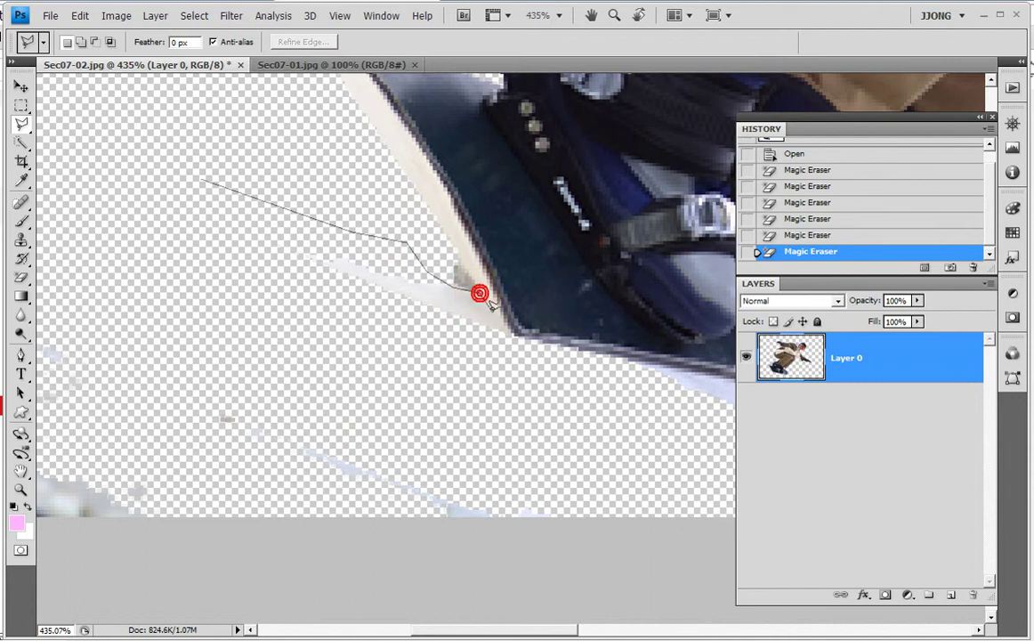
left_click(509, 336)
left_click(729, 561)
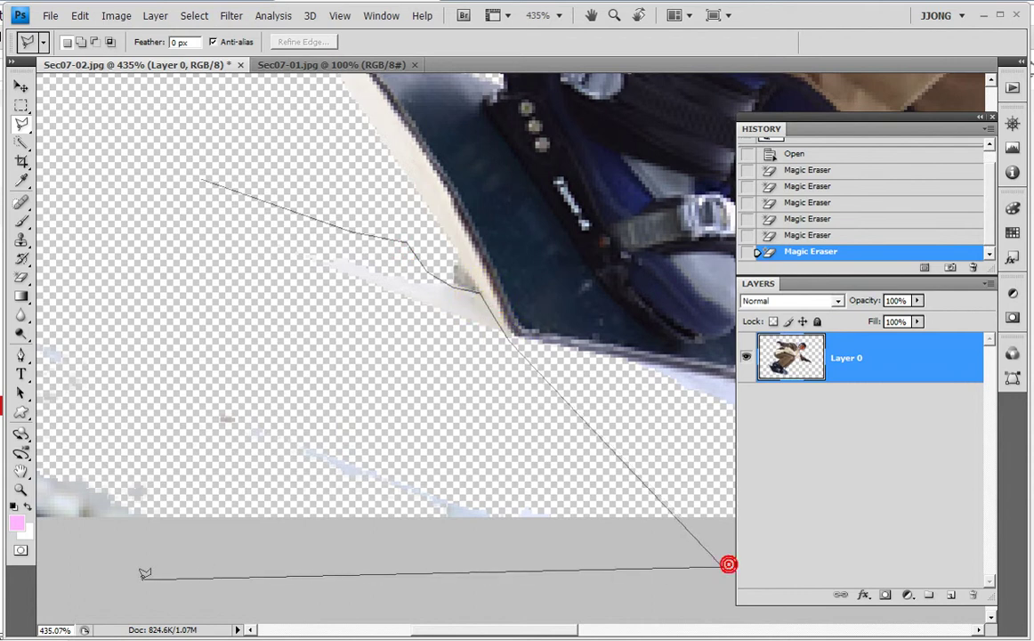
left_click(139, 577)
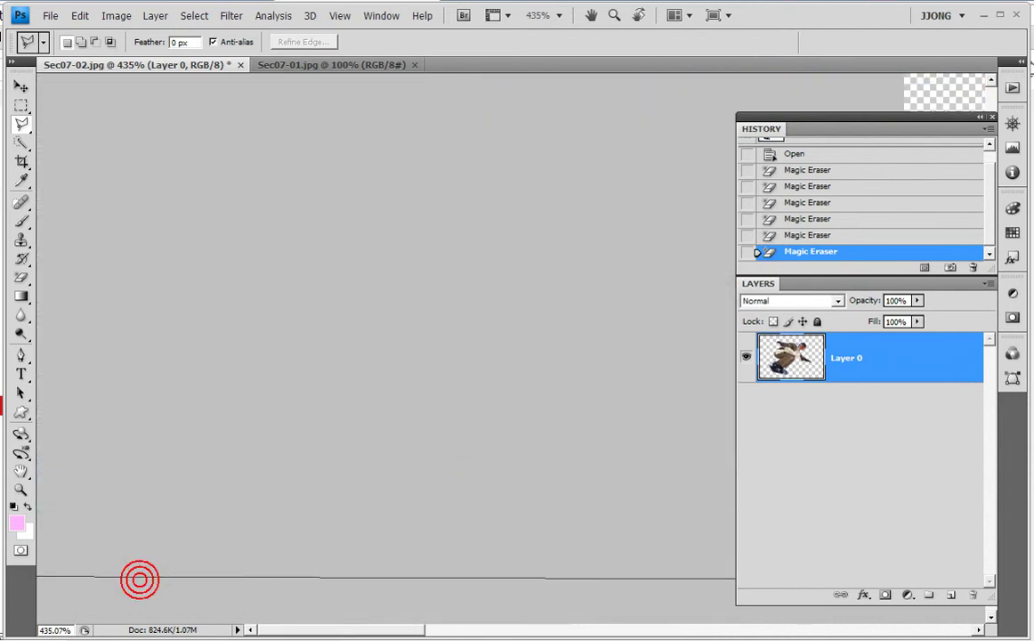
left_click(179, 530, "alt")
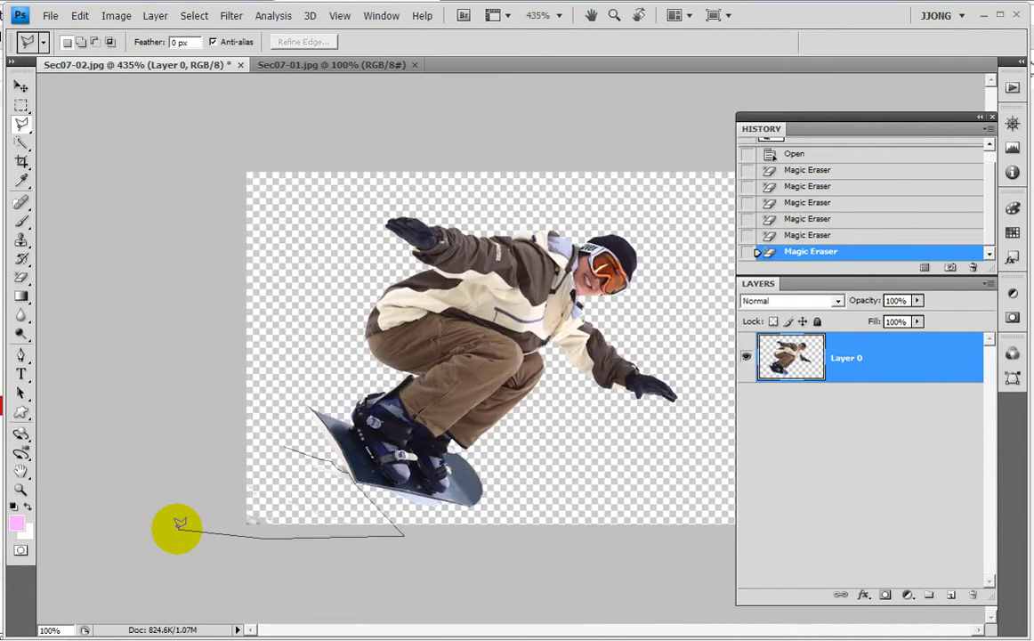
left_click(151, 487)
left_click(176, 436)
key("Delete")
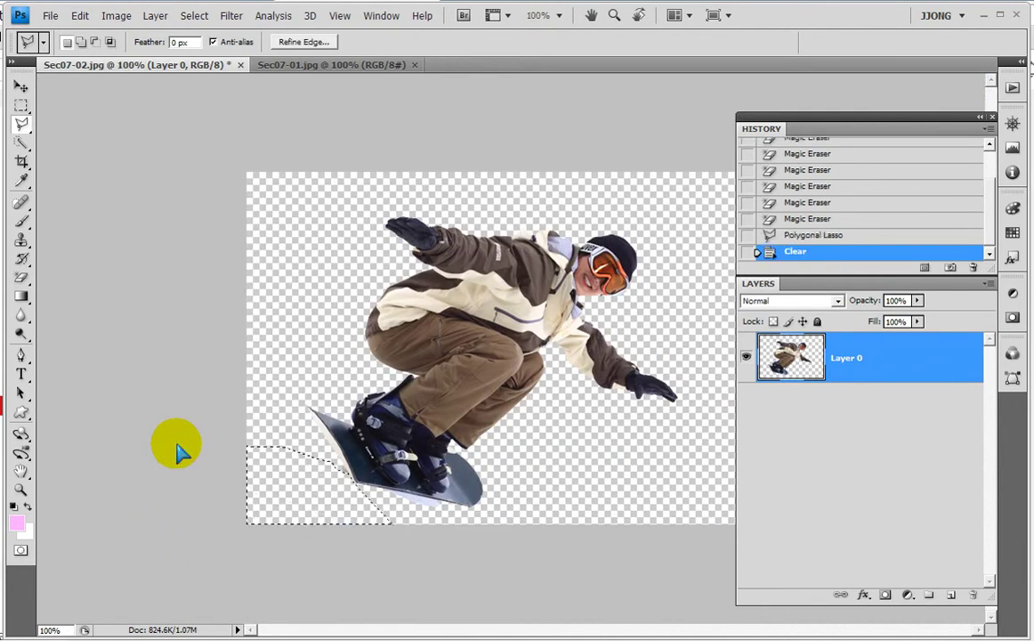
key("Delete")
key("ctrl+d")
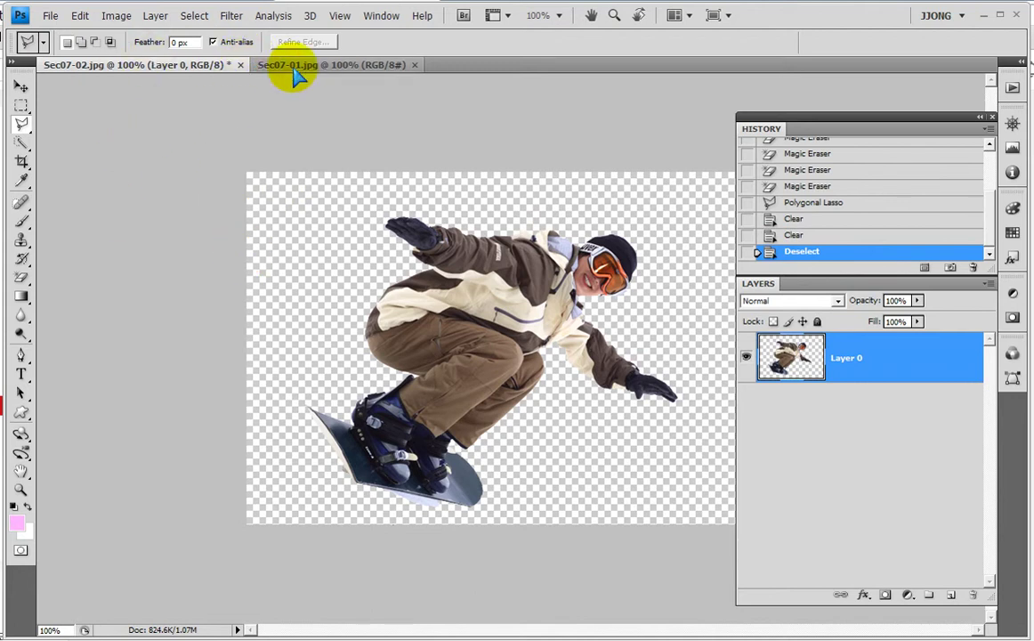
Float both documents and drag the cut-out snowboarder layer onto the Sec07-01 sky image
left_click_drag(296, 78, 295, 172)
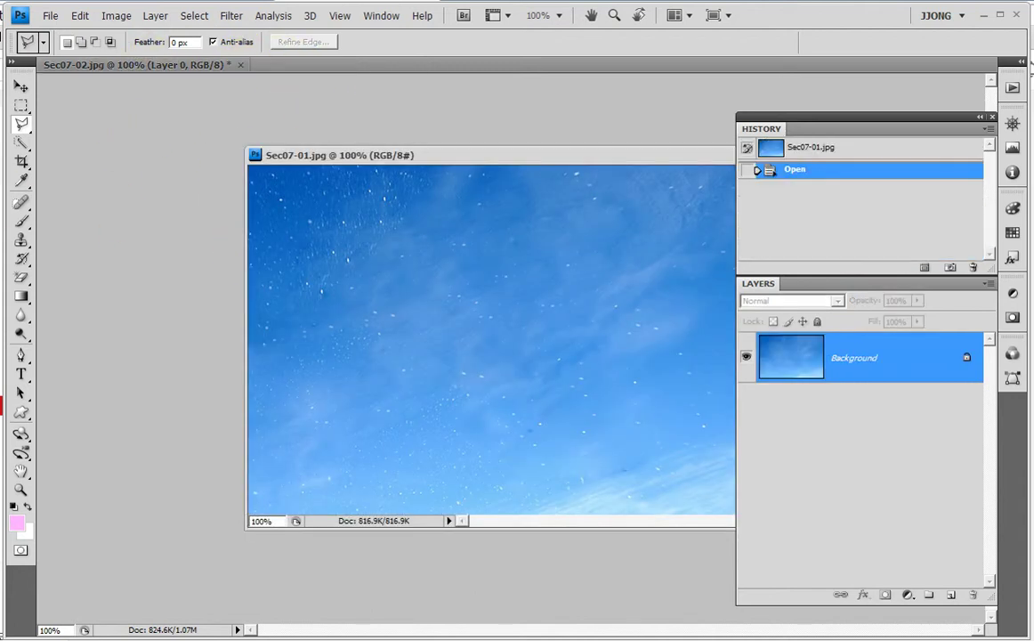
left_click_drag(65, 70, 89, 173)
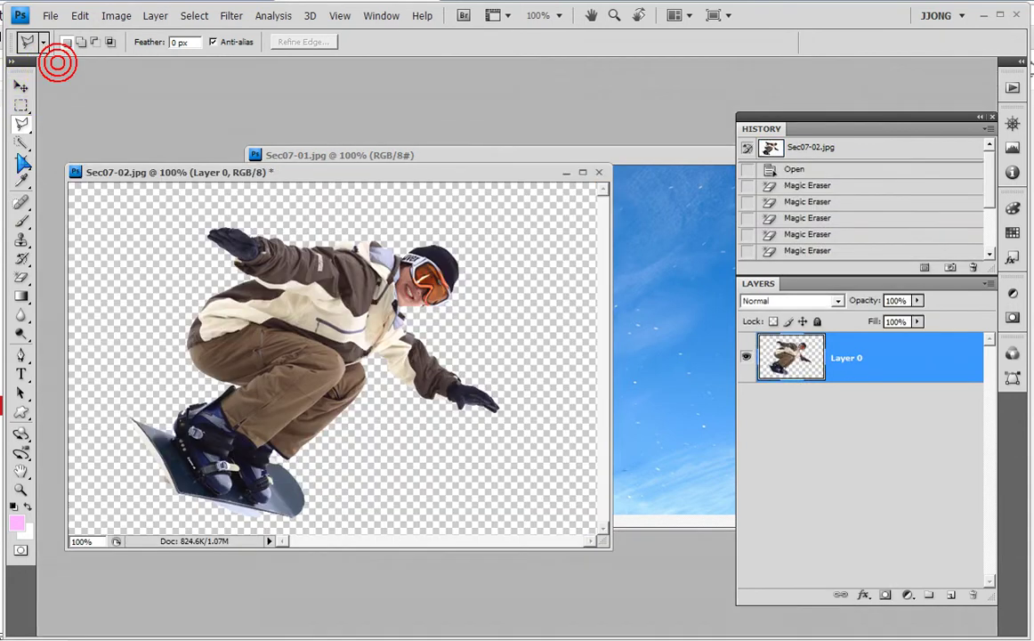
left_click(21, 86)
left_click(423, 162)
left_click_drag(178, 172, 62, 113)
mouse_move(247, 254)
left_mouse_down()
mouse_move(360, 258)
mouse_move(339, 168)
left_mouse_up()
left_click_drag(331, 113, 296, 229)
left_click_drag(271, 351, 163, 356)
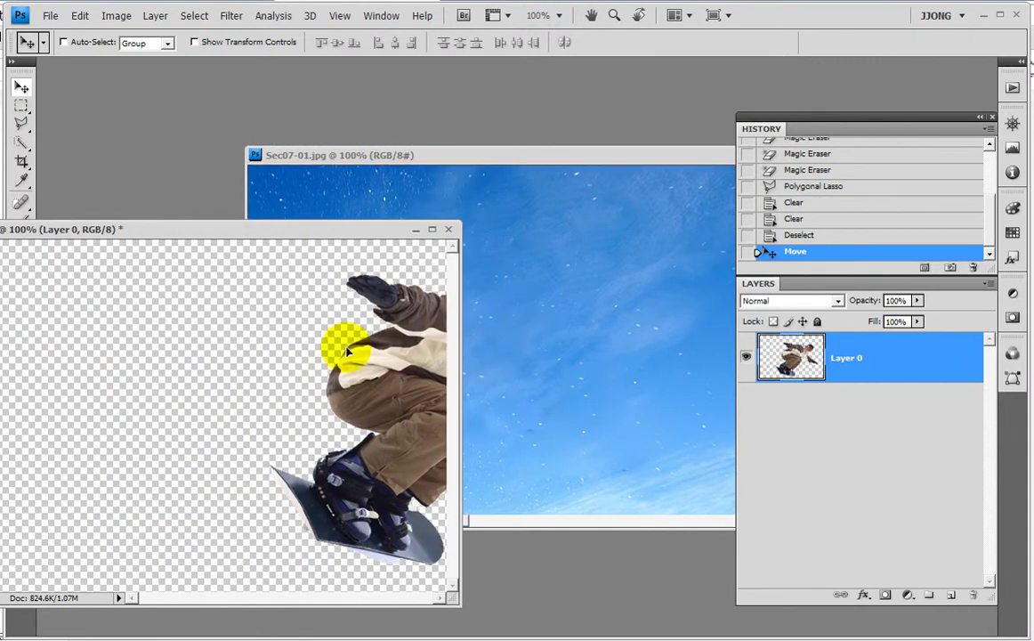
mouse_move(163, 356)
left_mouse_down()
mouse_move(366, 358)
mouse_move(221, 383)
mouse_move(662, 289)
left_mouse_up()
Close Sec07-02 without saving, enlarge the sky window, and reposition the snowboarder
left_click(231, 237)
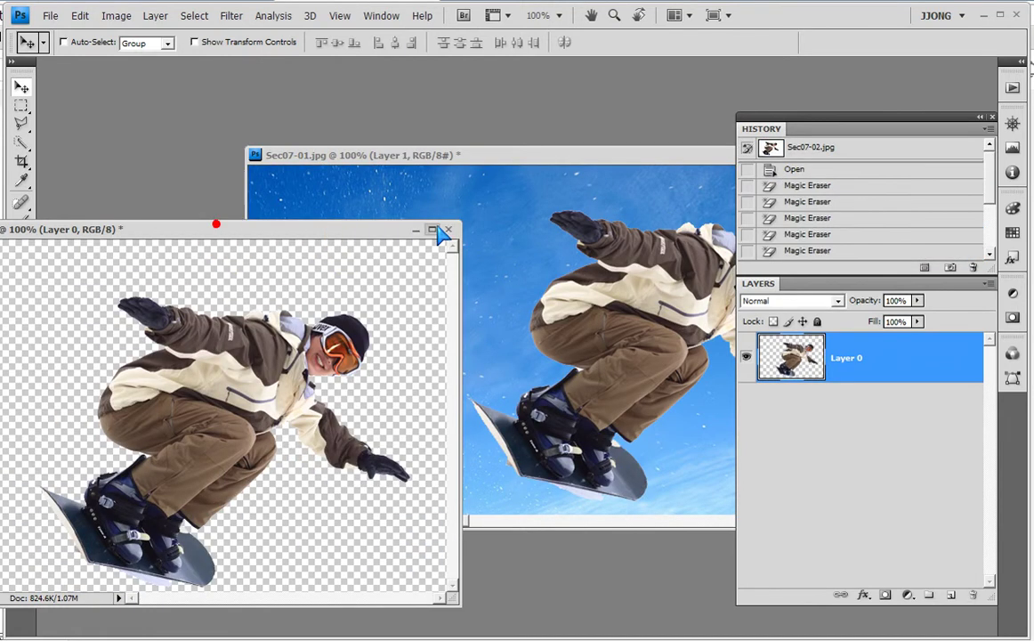
left_click(452, 229)
left_click(520, 257)
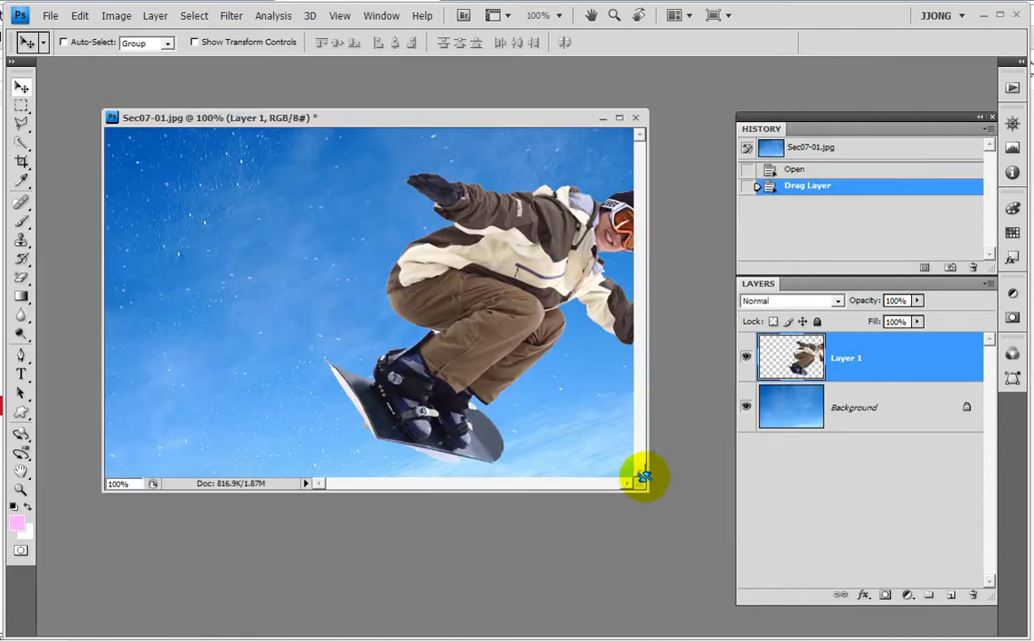
left_click_drag(645, 482, 734, 562)
mouse_move(530, 292)
left_mouse_down()
mouse_move(381, 360)
mouse_move(422, 293)
left_mouse_up()
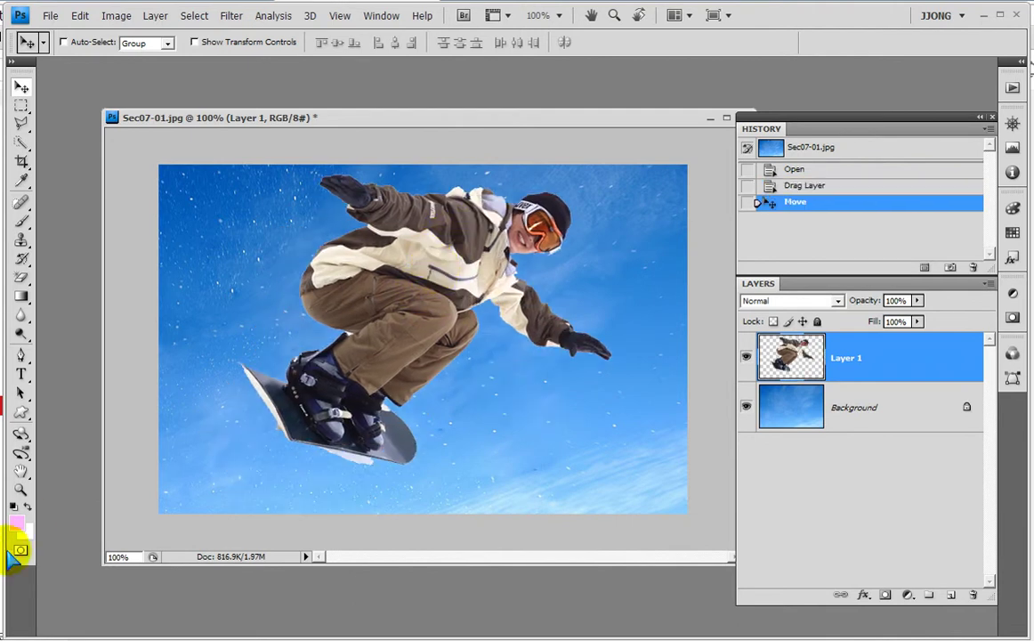
Zoom on the board, lasso the white fringe beneath it, delete it, and deselect
left_click(20, 489)
left_click_drag(237, 393, 465, 483)
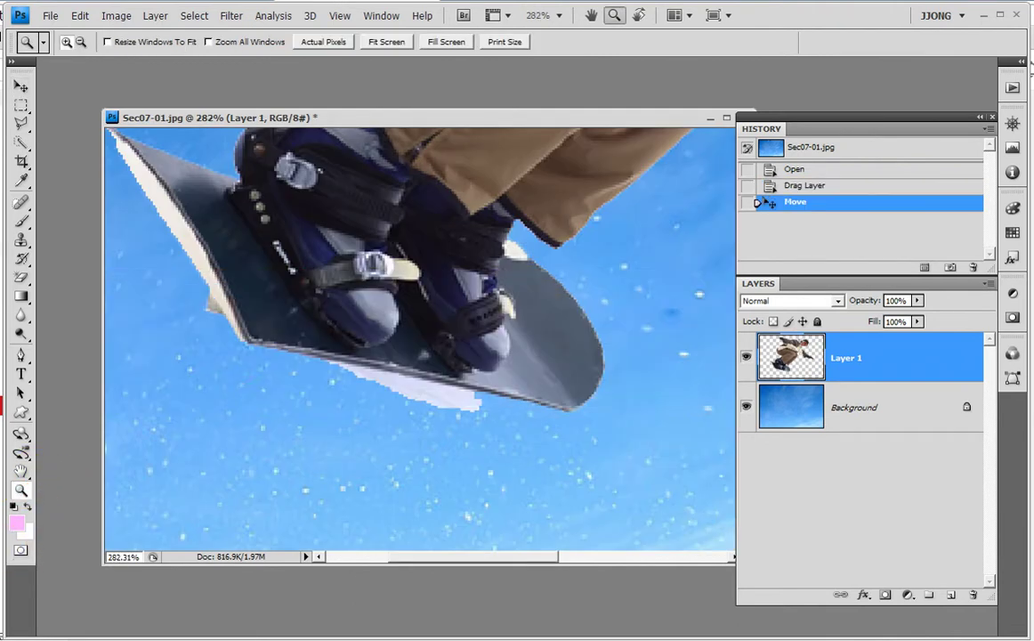
left_click(21, 141)
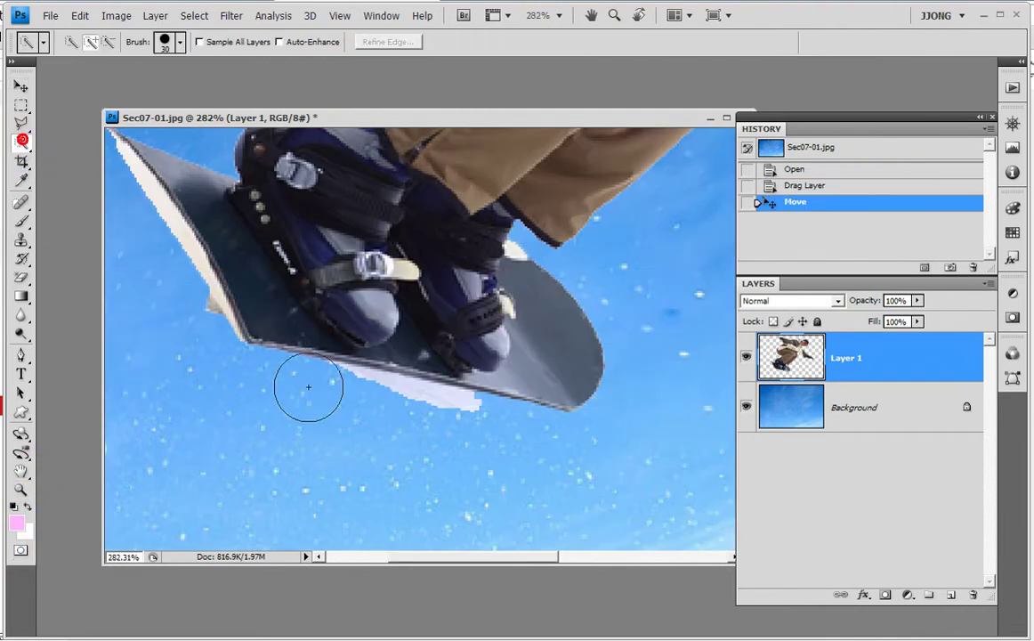
left_click(21, 122)
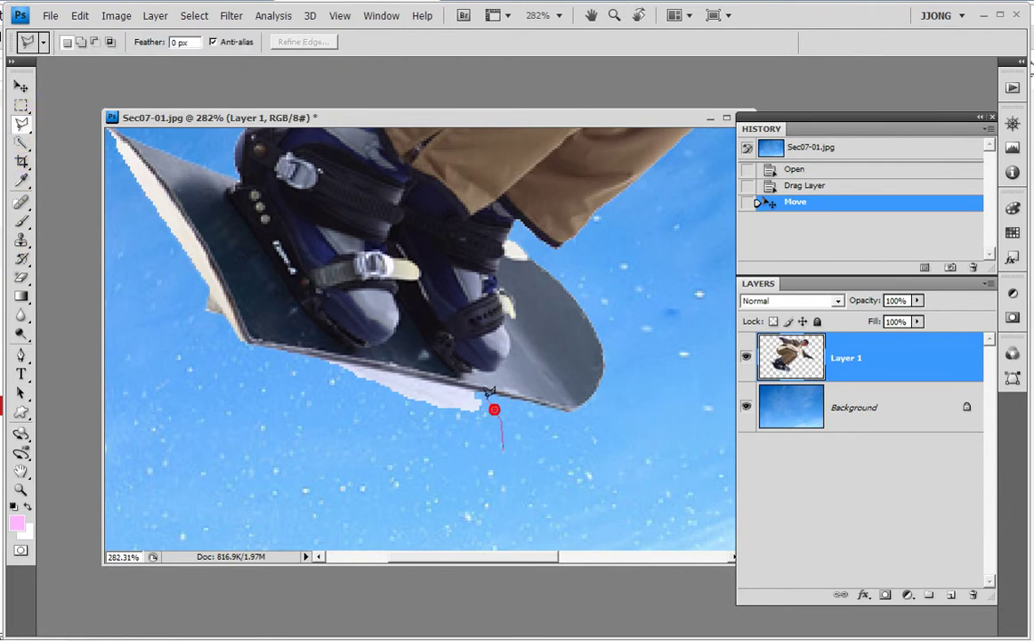
left_click(377, 365)
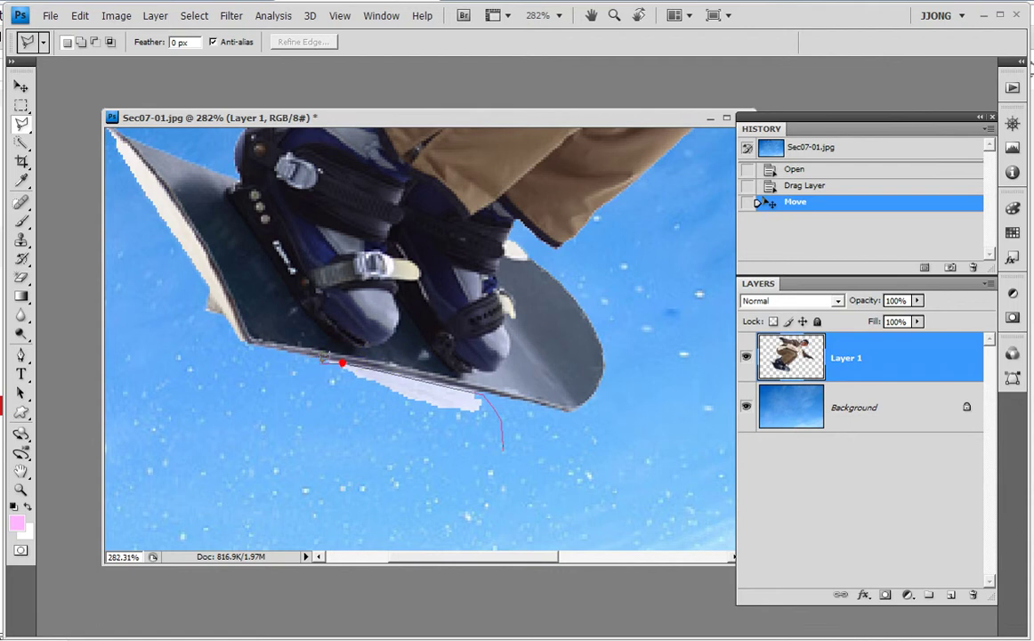
left_click(331, 472)
key("Delete")
key("Delete")
key("Delete")
key("Delete")
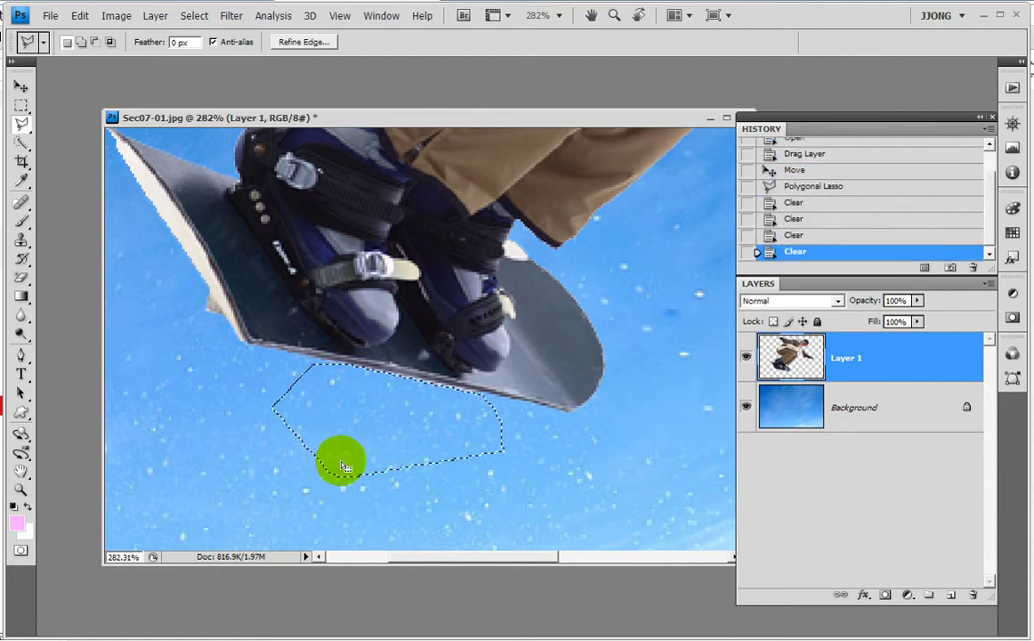
key("ctrl+d")
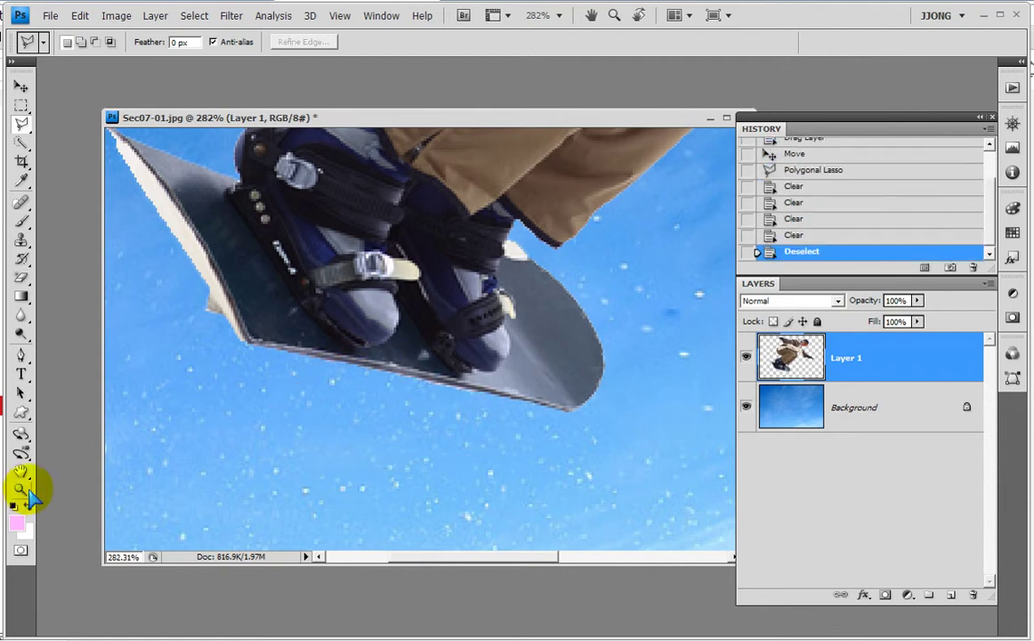
View at 100% and move Layer 1 down-left so the board runs off the bottom edge
double_click(22, 489)
left_click(22, 90)
mouse_move(378, 283)
left_mouse_down()
mouse_move(348, 341)
mouse_move(288, 353)
mouse_move(297, 353)
left_mouse_up()
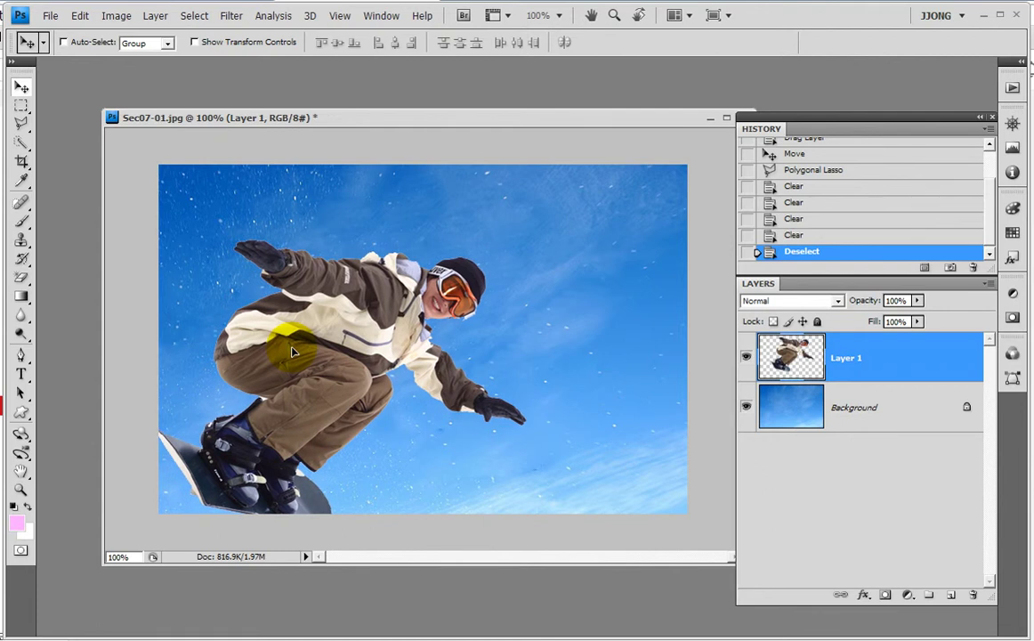
Duplicate Layer 1 with Ctrl+J, hide Layer 1 copy, and select Layer 1
key("ctrl+j")
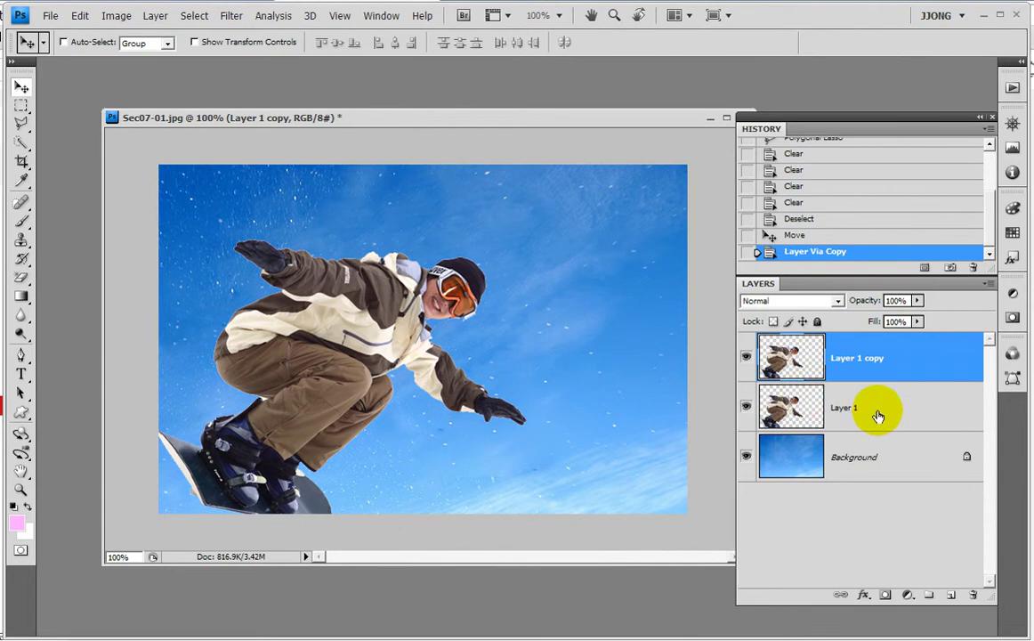
left_click(746, 356)
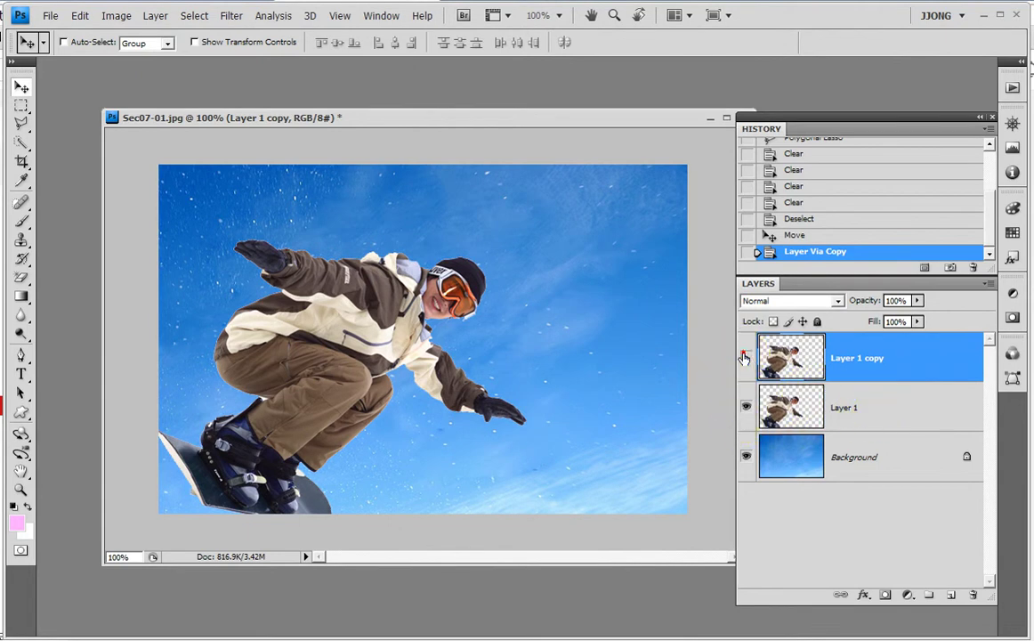
left_click(850, 407)
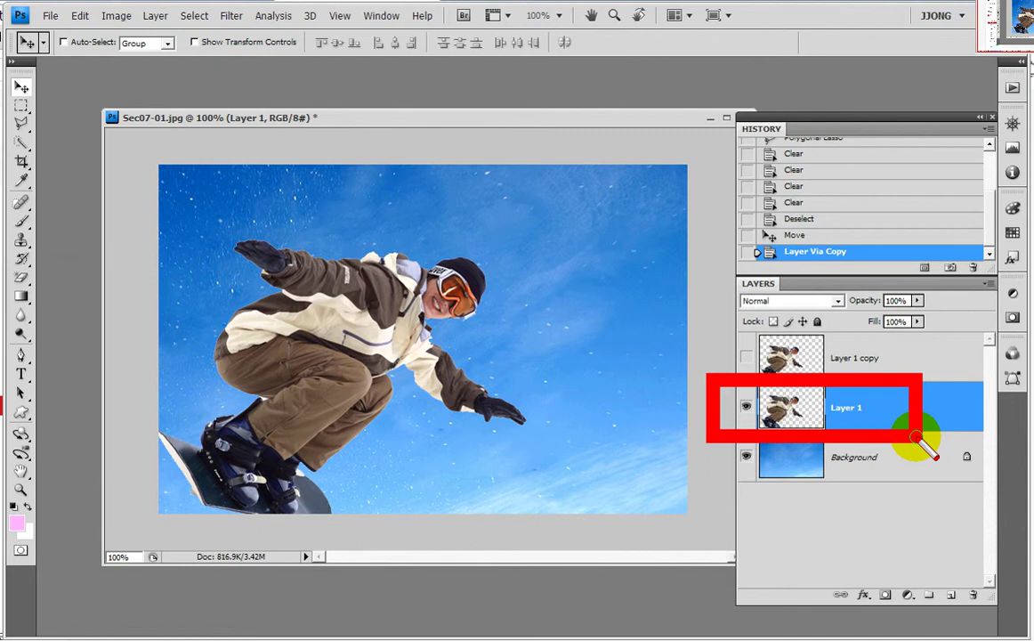
Apply a Motion Blur to Layer 1 at about -39° with a 107-pixel distance
left_click(231, 15)
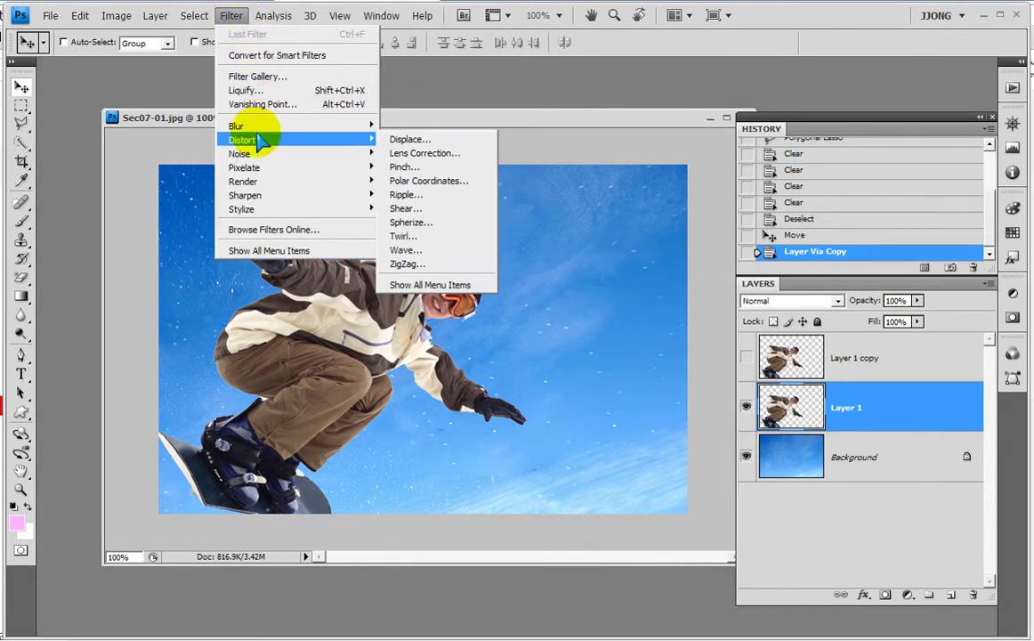
mouse_move(267, 125)
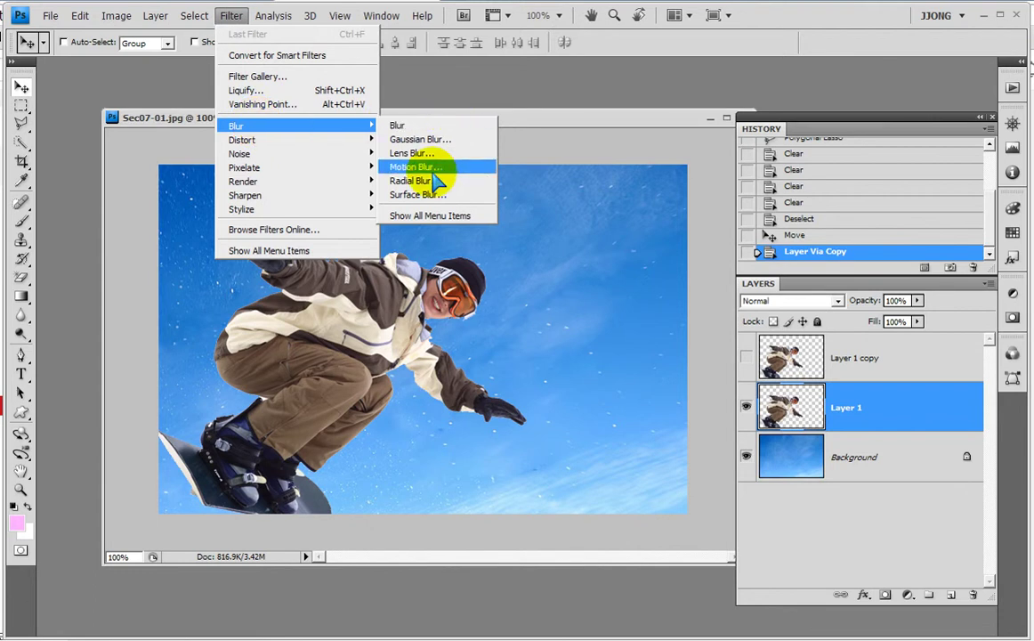
left_click(434, 170)
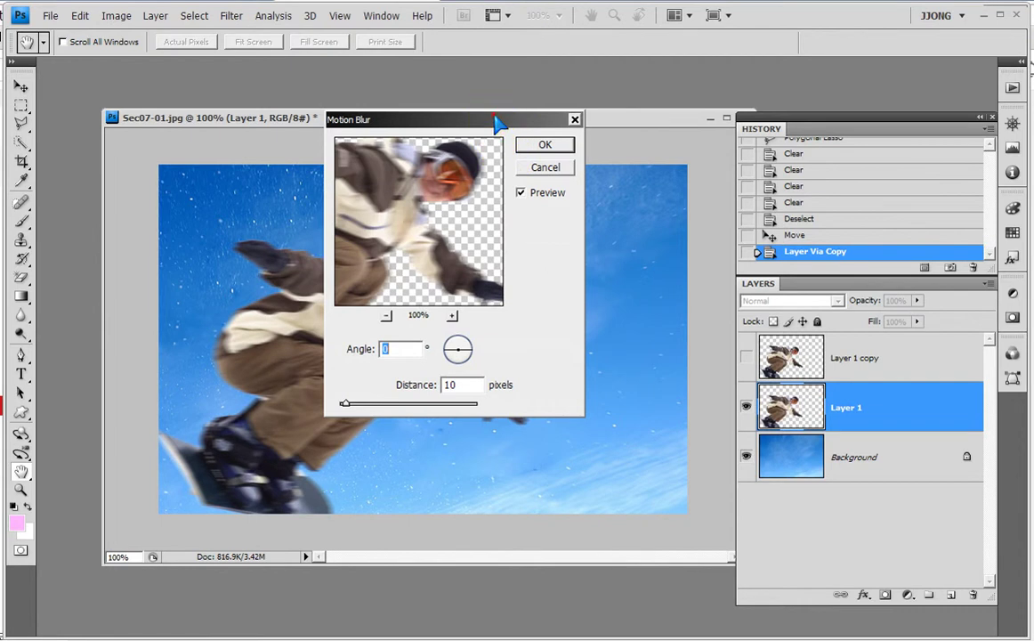
left_click_drag(498, 123, 852, 119)
left_click(817, 351)
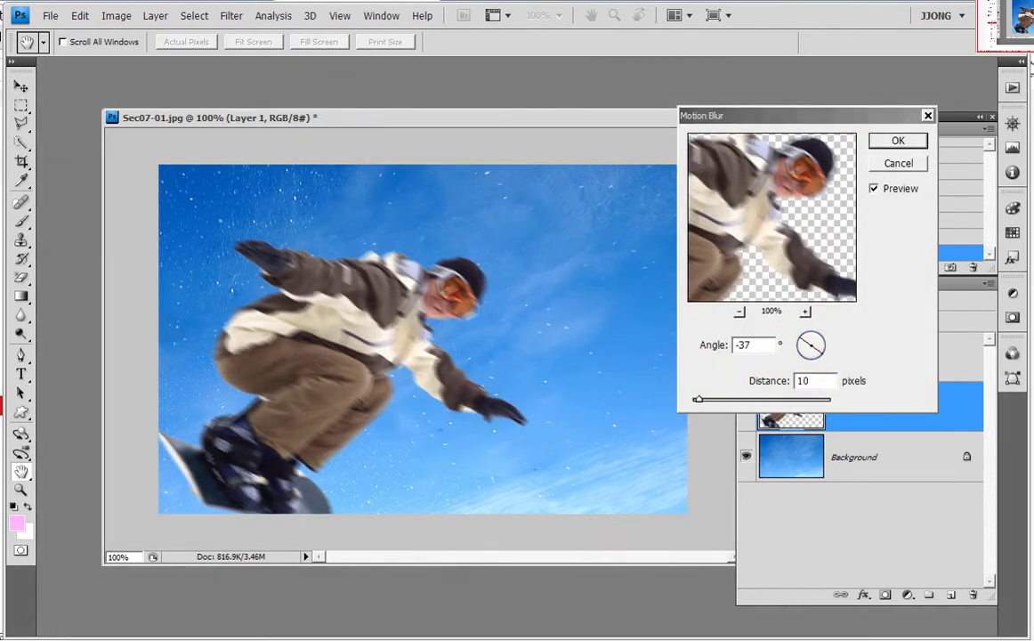
left_click_drag(752, 311, 879, 371)
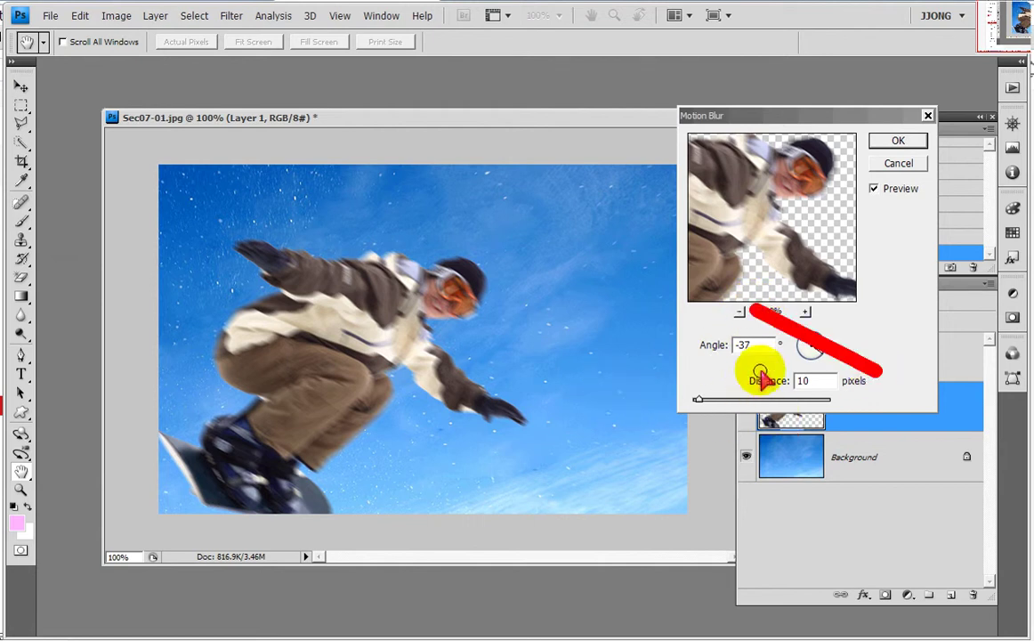
left_click_drag(700, 401, 750, 402)
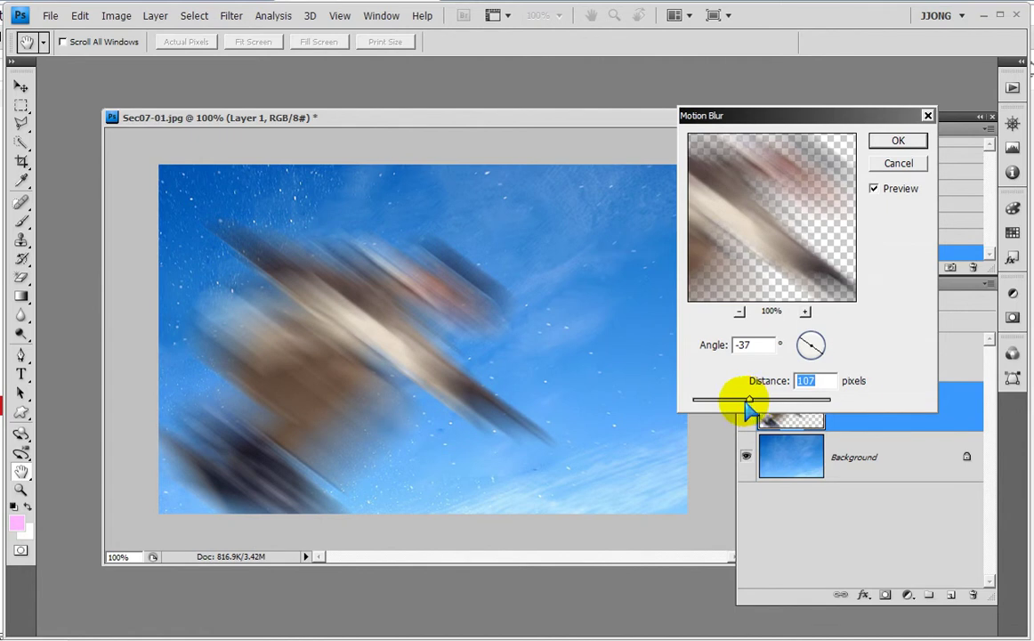
left_click_drag(820, 356, 820, 354)
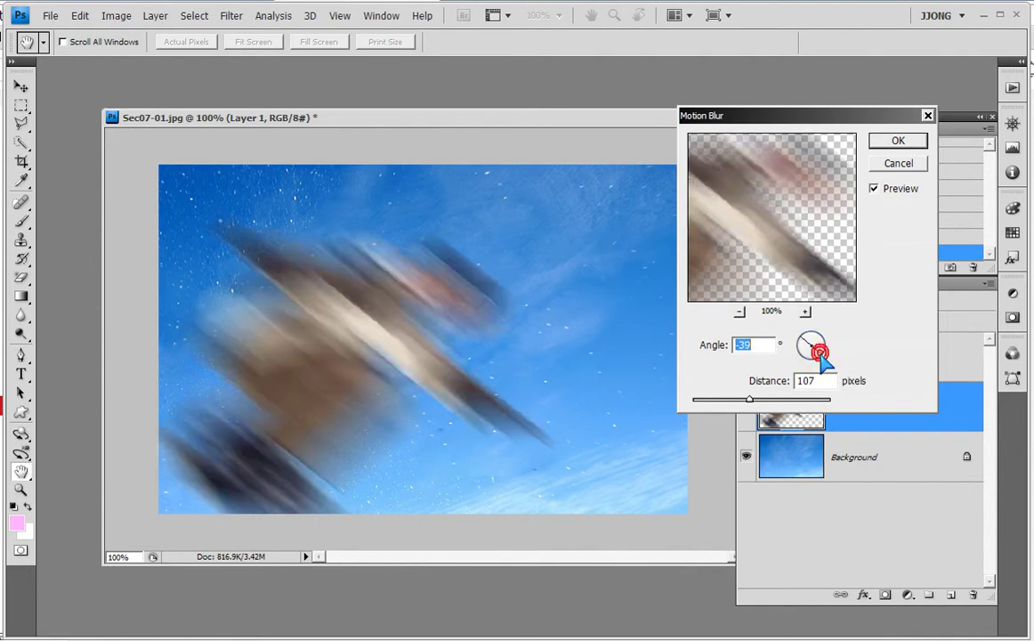
left_click(900, 141)
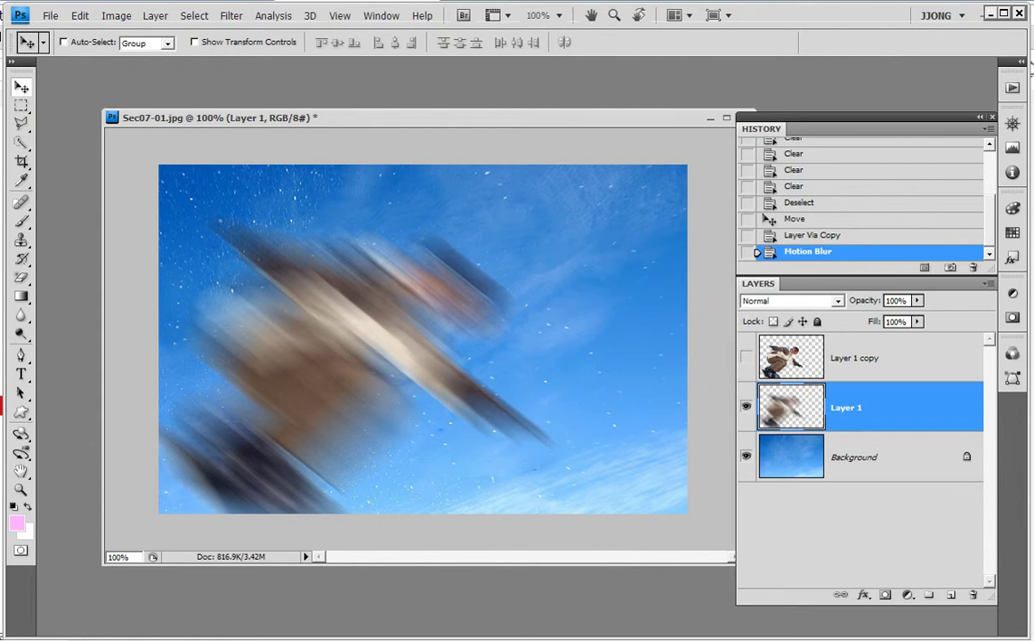
Set up the plain Eraser with a soft 100 px brush
left_click(20, 277)
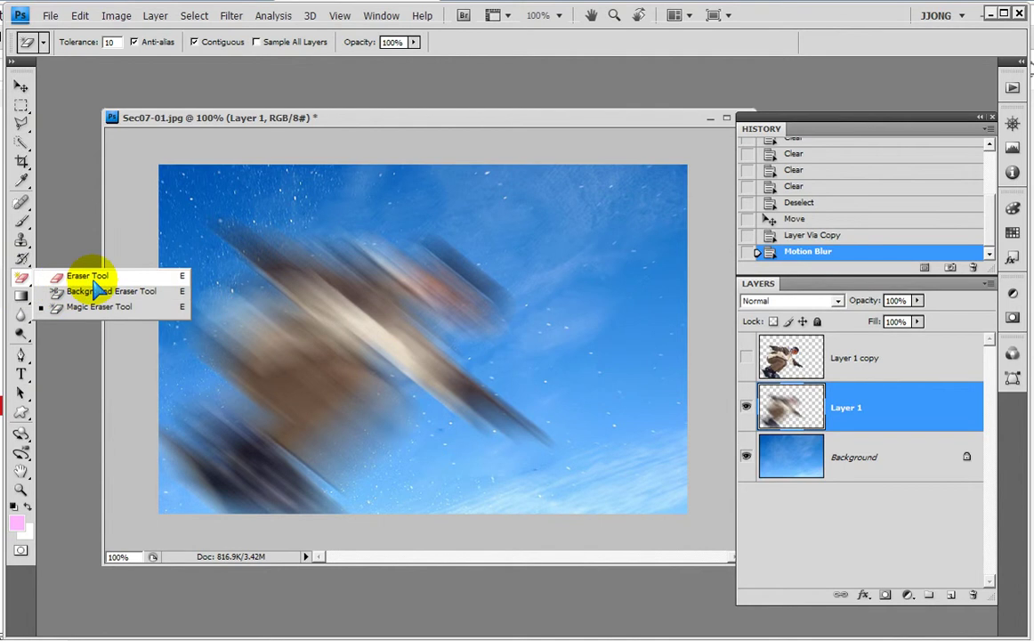
left_click(87, 275)
left_click(114, 42)
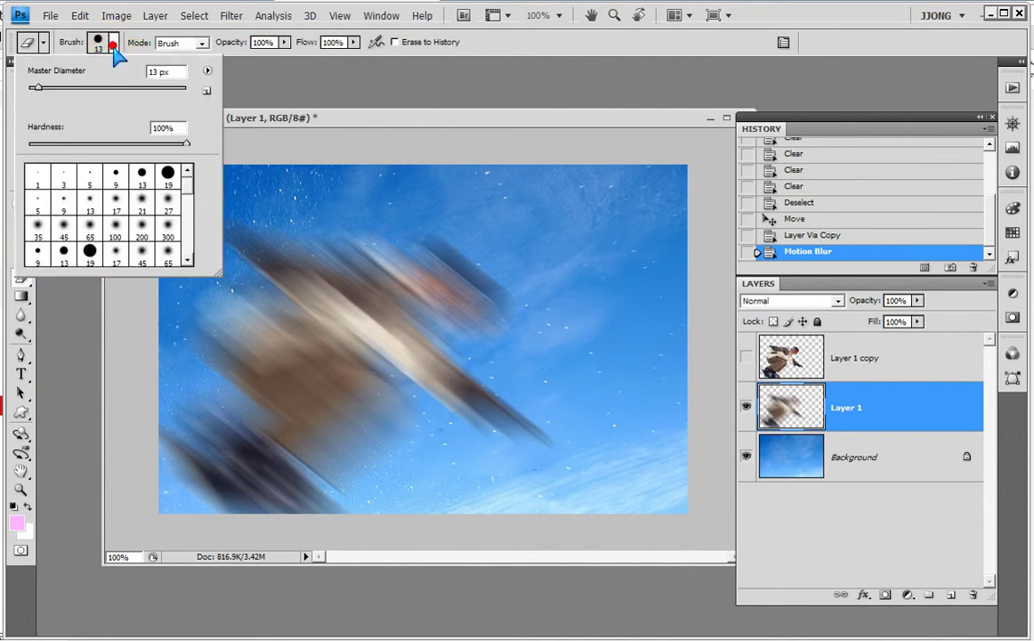
left_click(115, 225)
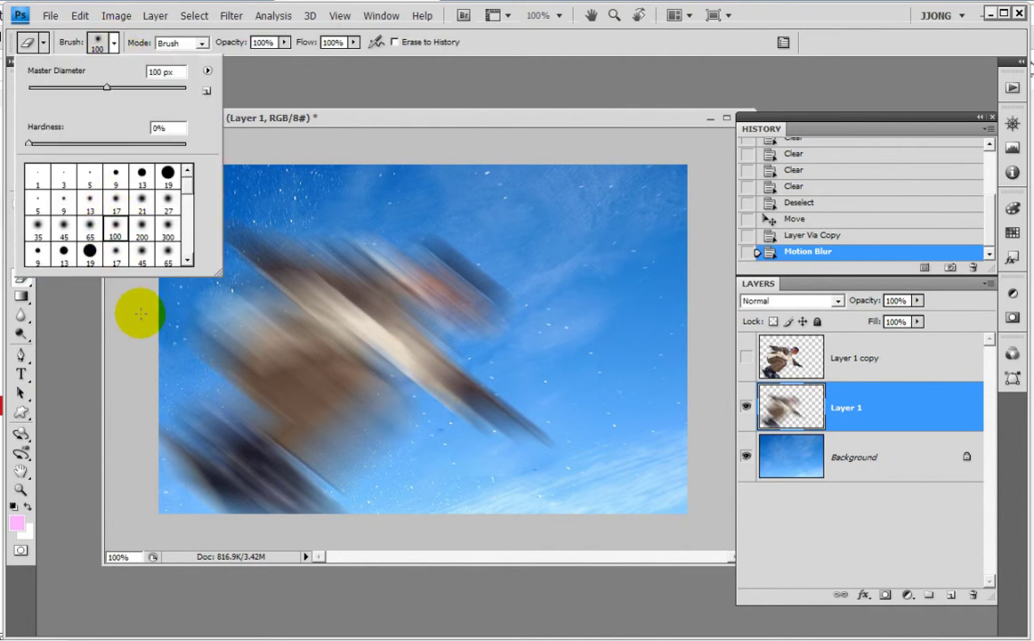
double_click(109, 230)
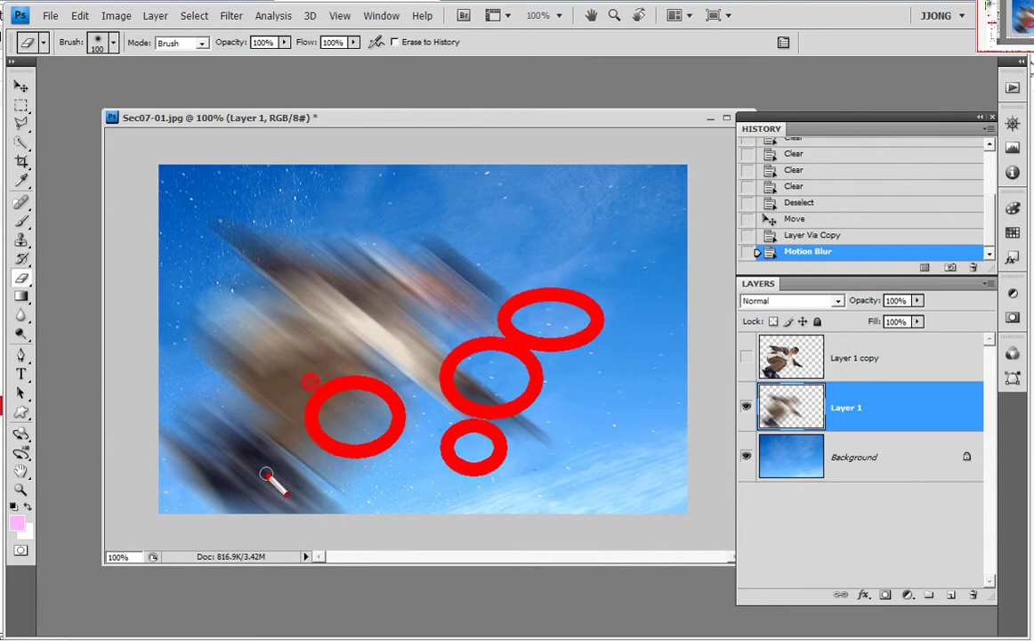
Erase the blur's lower-right leading edge and make Layer 1 copy visible again
mouse_move(553, 455)
left_mouse_down()
mouse_move(486, 384)
mouse_move(367, 374)
left_mouse_up()
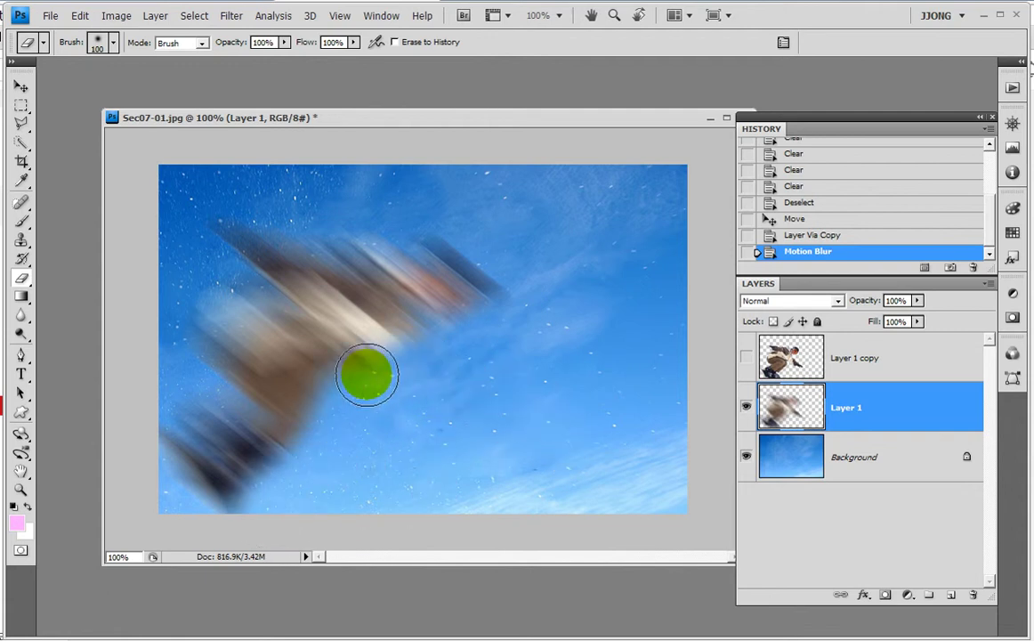
left_click_drag(367, 374, 338, 374)
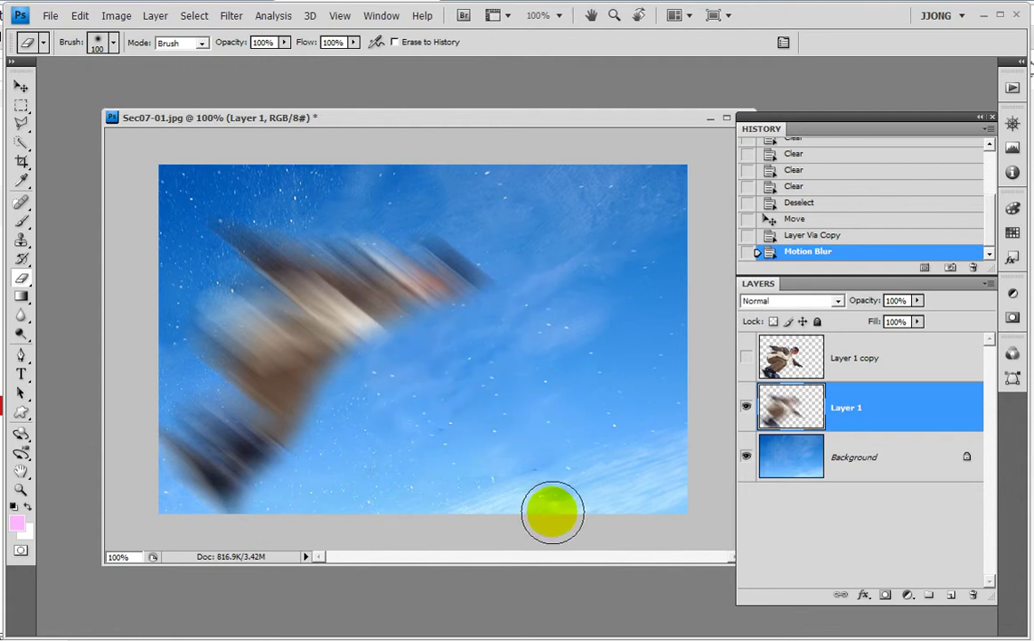
left_click(746, 357)
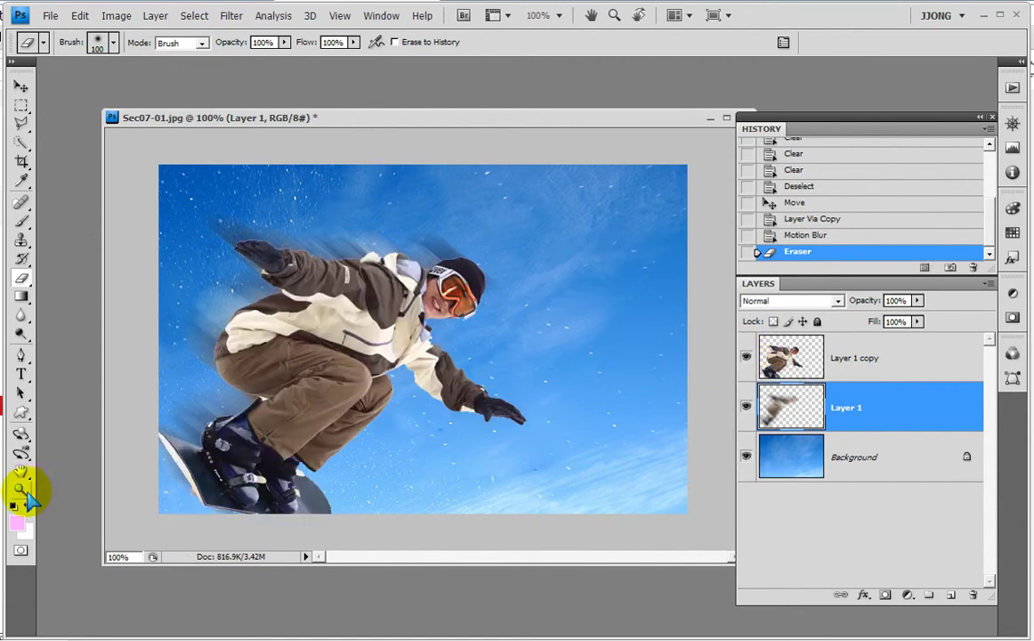
left_click(20, 490)
Zoom in on the snowboarder's head and hide Layer 1 copy and the Background sky
left_click_drag(363, 215, 490, 303)
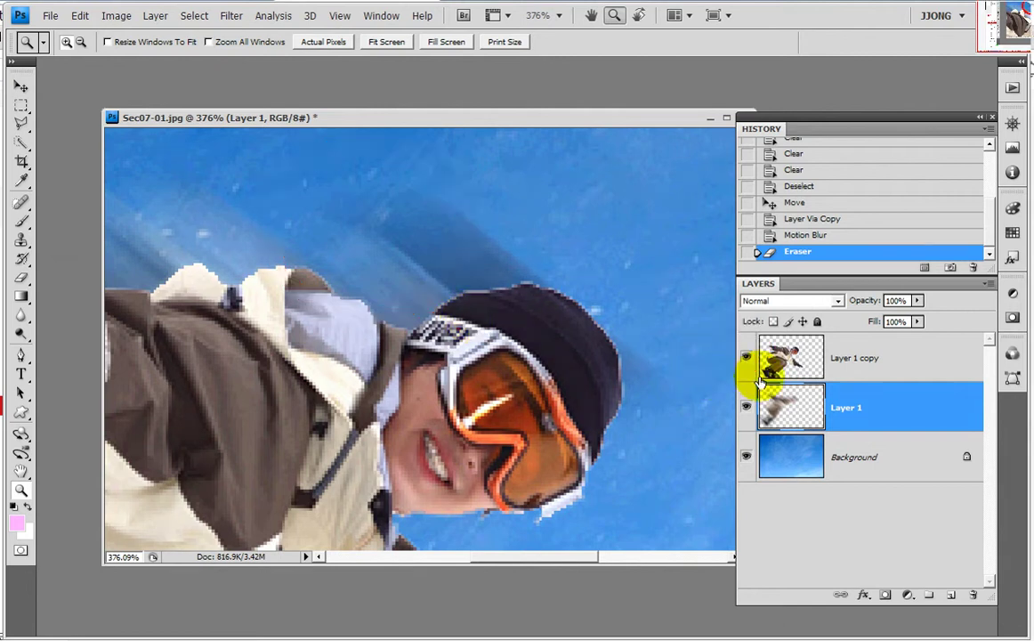
left_click(745, 354)
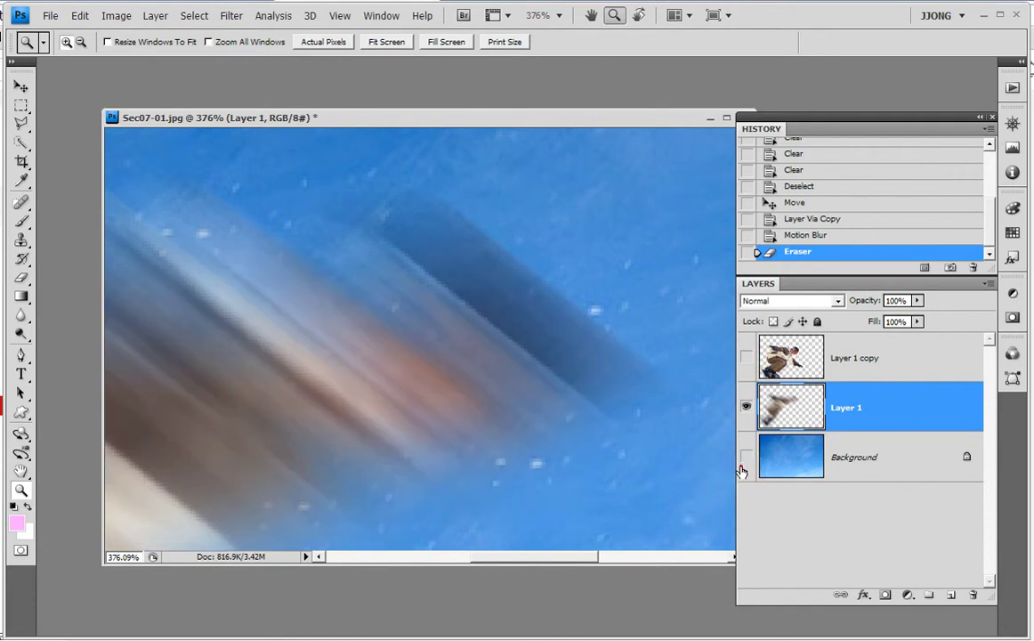
left_click(746, 456)
Pan across the erased blur trail to inspect it, then zoom back out to 66.7%
left_click_drag(450, 388, 478, 234)
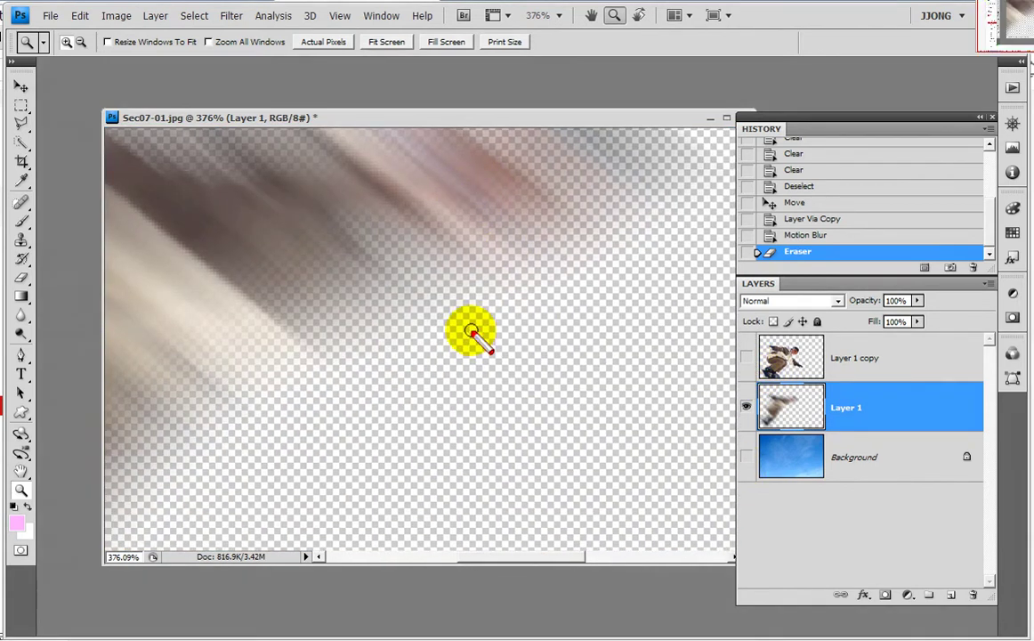
left_click_drag(420, 311, 545, 422)
left_click_drag(676, 369, 676, 378)
left_click_drag(334, 378, 406, 488)
left_click_drag(276, 470, 339, 561)
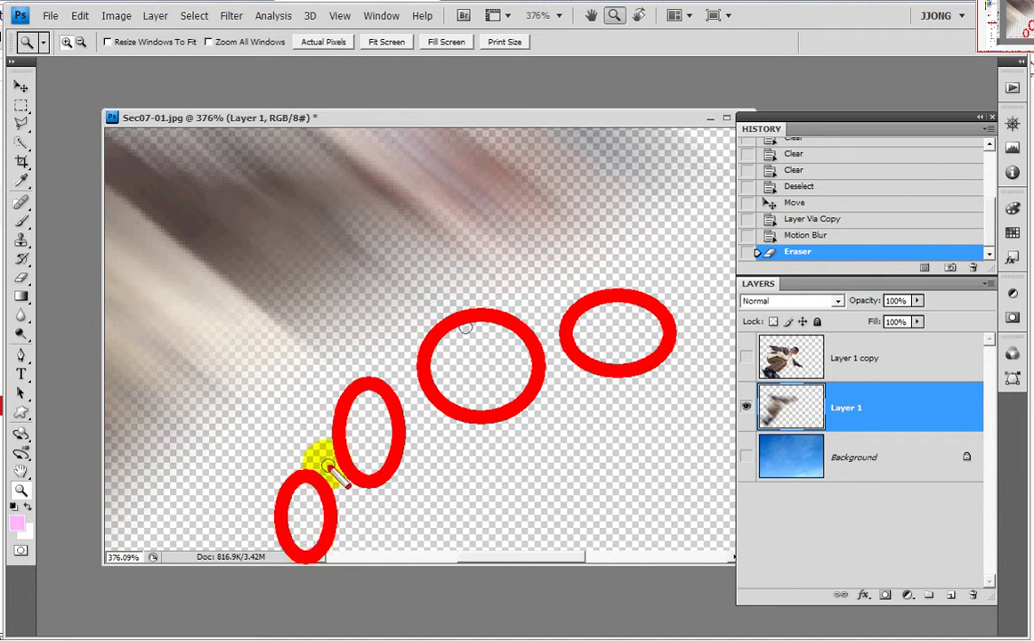
key("Escape")
mouse_move(351, 201)
left_mouse_down()
mouse_move(469, 486)
mouse_move(470, 424)
left_mouse_up()
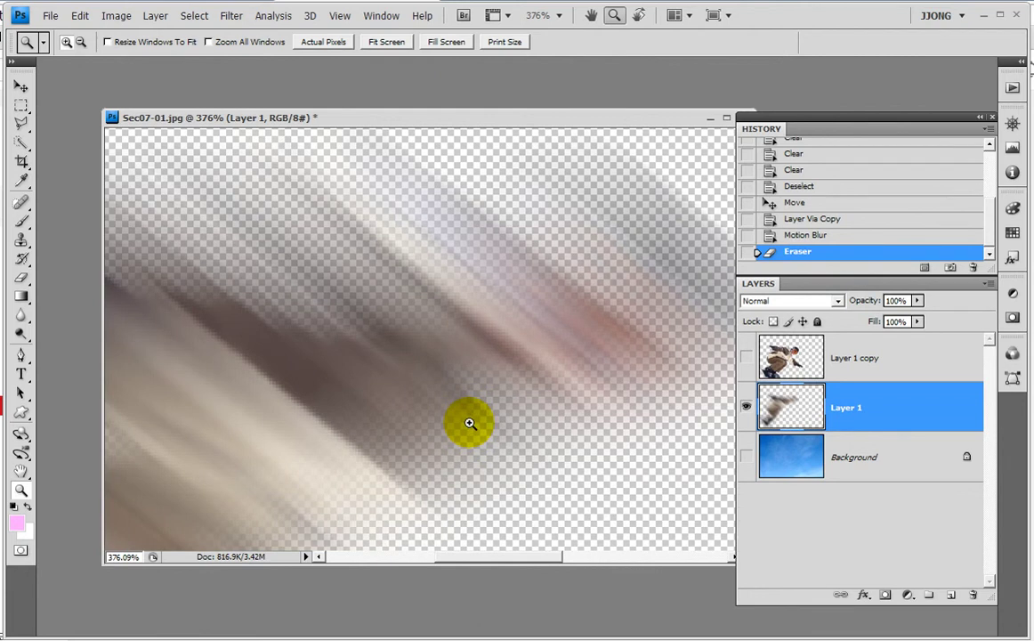
key("ctrl+minus")
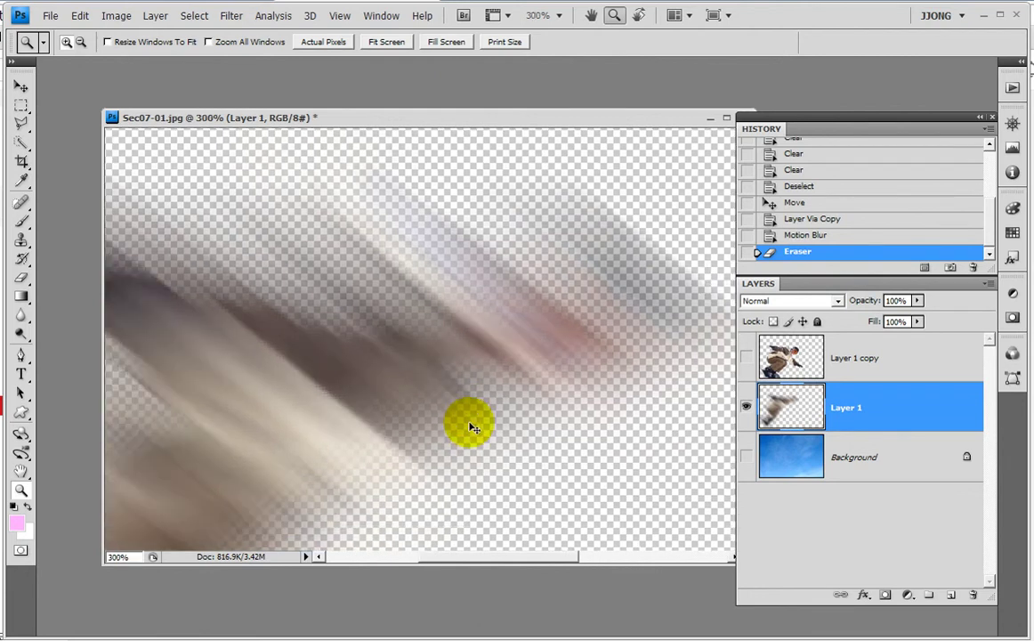
key("ctrl+minus")
key("ctrl+minus")
key("ctrl+minus")
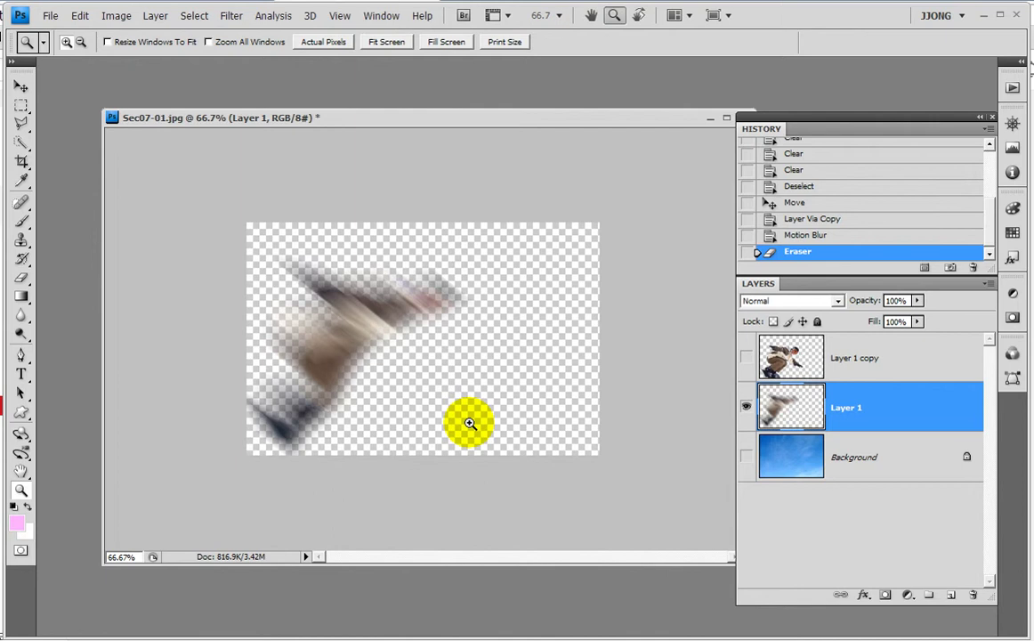
Make Layer 1 copy and the Background sky visible again above and below the blurred trail
left_click(746, 358)
left_click(381, 425)
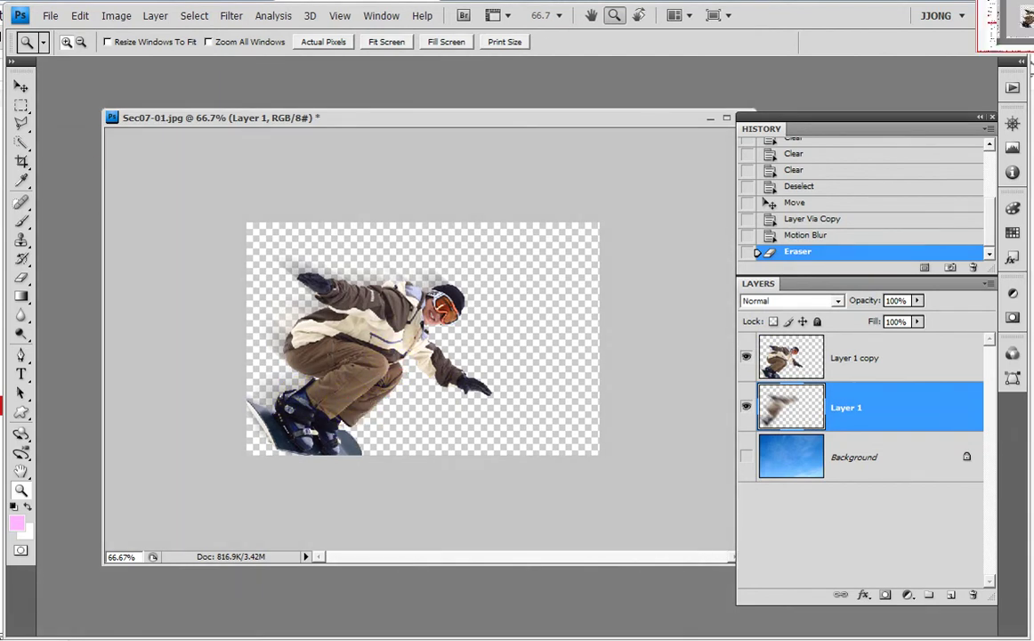
left_click(474, 327)
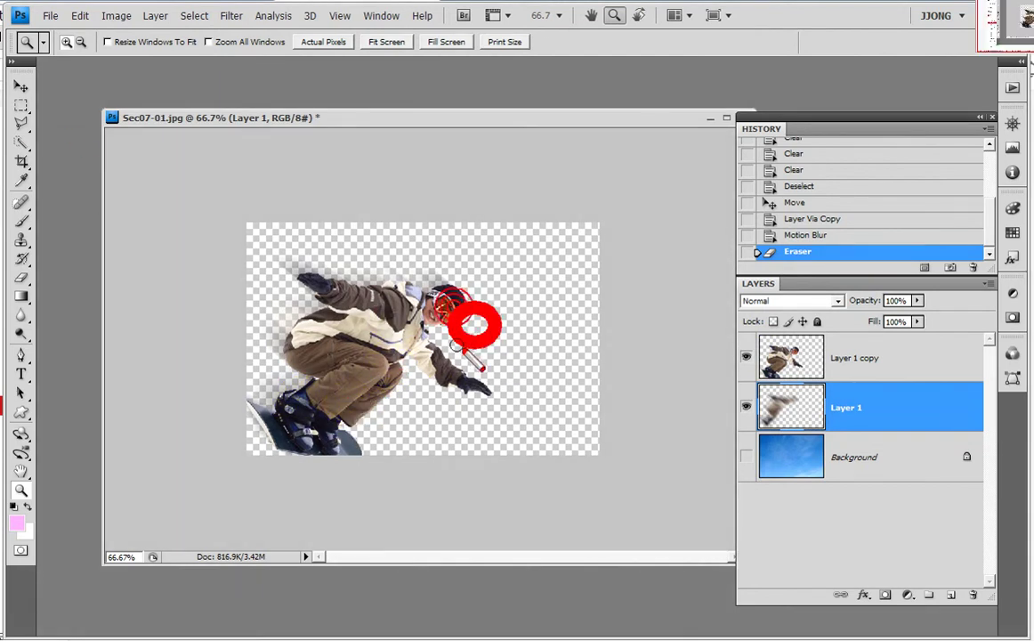
left_click(416, 404)
left_click(354, 451)
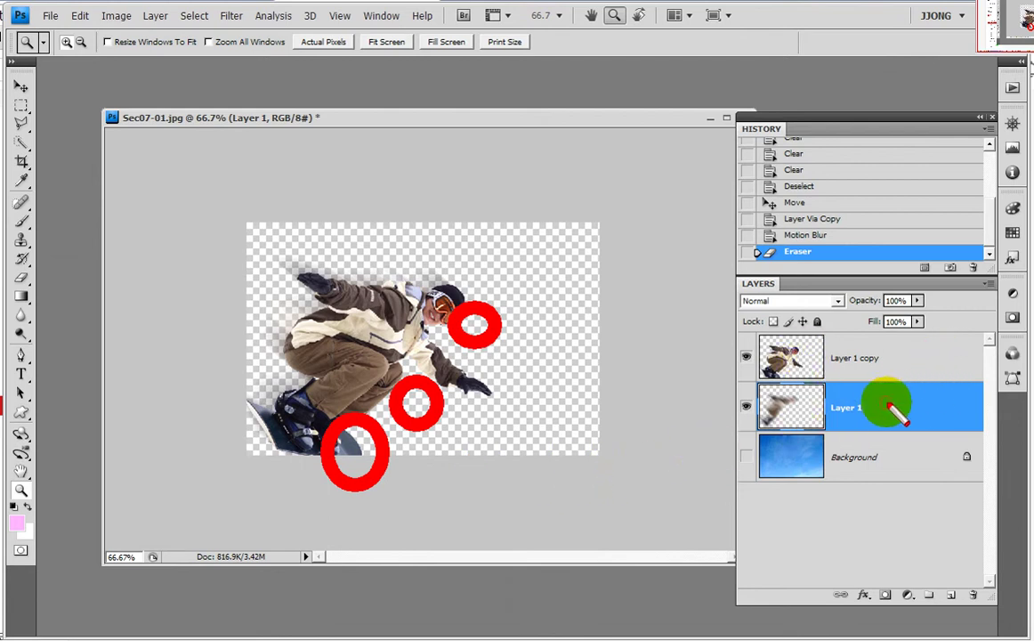
left_click(746, 459)
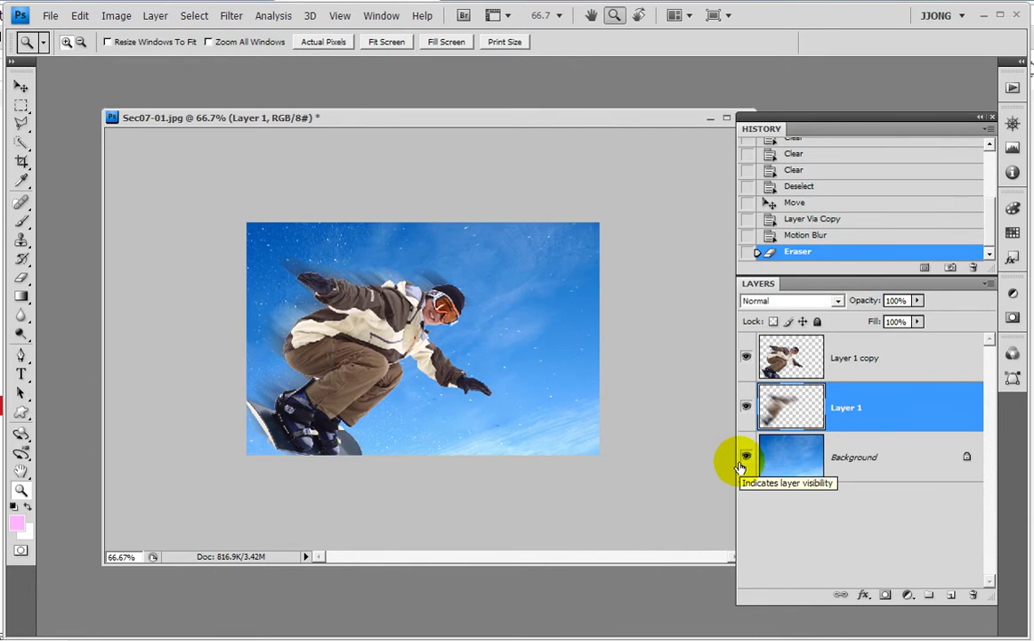